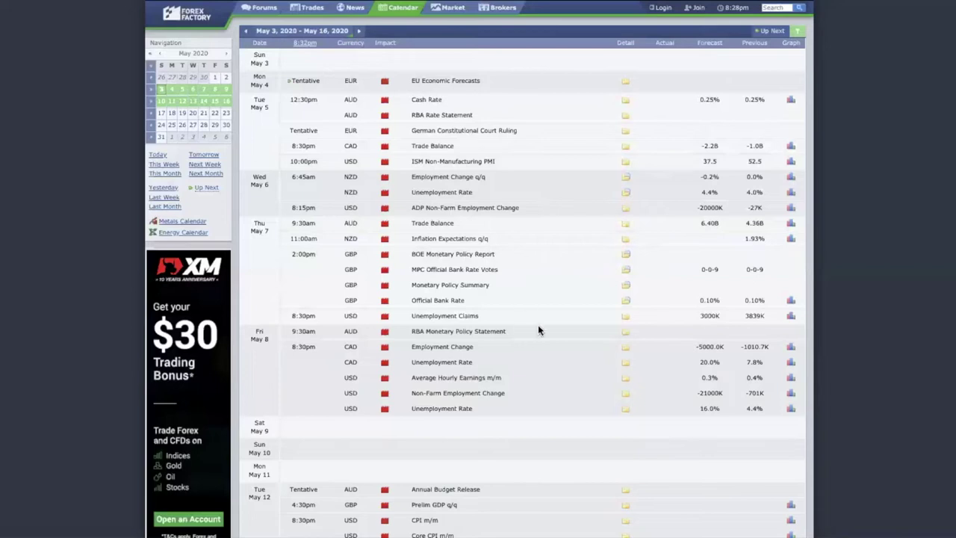
Step: Examine the high-impact events on the economic calendar for May 3 to May 16, 2020, including Monetary Policy Summary and Non-Farm Employment Change
{"action": "left_click_drag", "start_coordinate": [425, 287], "coordinate": [526, 295]}
{"action": "left_click", "coordinate": [424, 396]}
{"action": "left_click_drag", "start_coordinate": [424, 396], "coordinate": [530, 400]}
{"action": "left_click", "coordinate": [508, 396]}
{"action": "left_click_drag", "start_coordinate": [424, 392], "coordinate": [506, 393]}
{"action": "left_click_drag", "start_coordinate": [410, 210], "coordinate": [501, 212]}
{"action": "left_click_drag", "start_coordinate": [411, 209], "coordinate": [522, 212]}
{"action": "left_click_drag", "start_coordinate": [421, 394], "coordinate": [504, 395]}
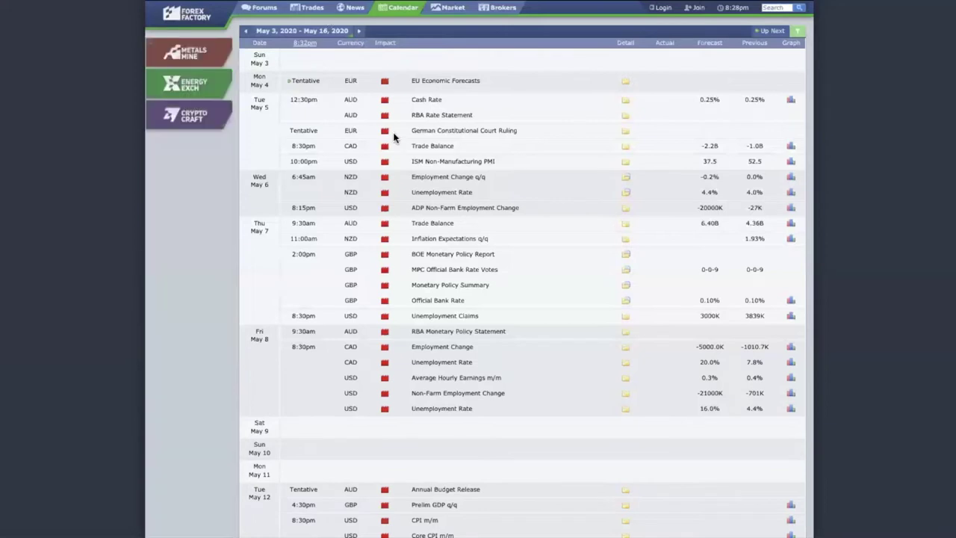
{"action": "mouse_move", "coordinate": [379, 148]}
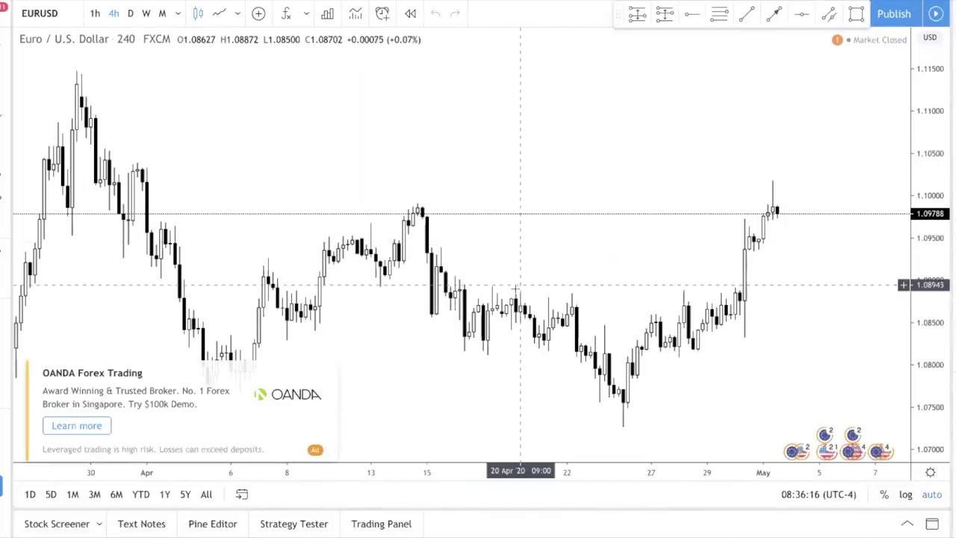
Step: Dismiss the OANDA advertisement and the ad-free upgrade offer covering the EURUSD chart
{"action": "left_click", "coordinate": [327, 372]}
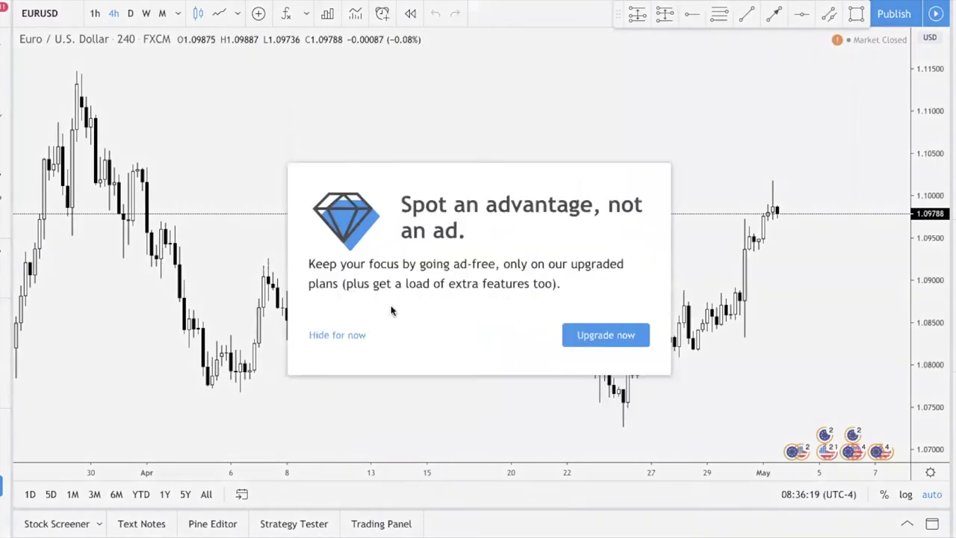
{"action": "left_click", "coordinate": [335, 333]}
{"action": "scroll", "coordinate": [675, 213], "scroll_direction": "down", "scroll_amount": 3}
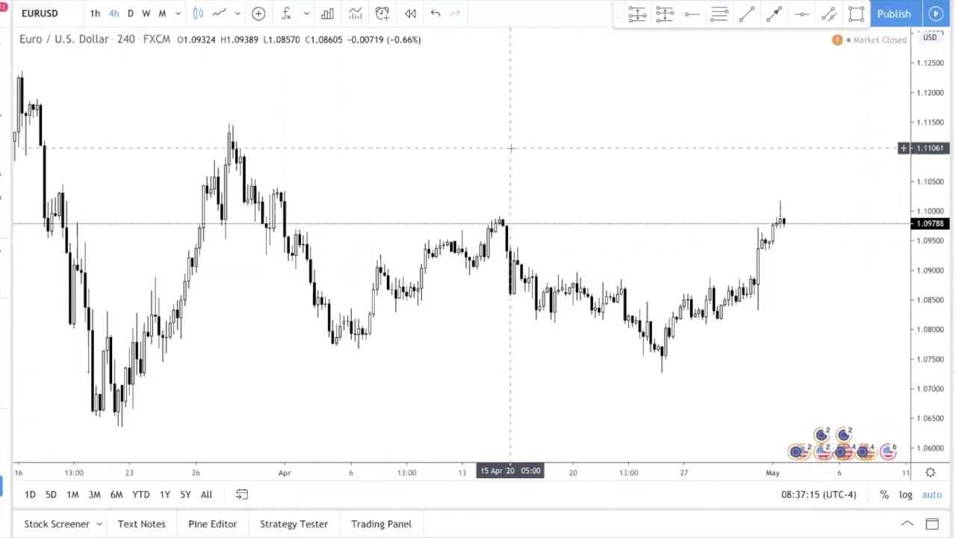
Step: On the weekly EURUSD chart, draw a horizontal ray at about 1.08190 starting from 3 February 2020
{"action": "left_click", "coordinate": [146, 14]}
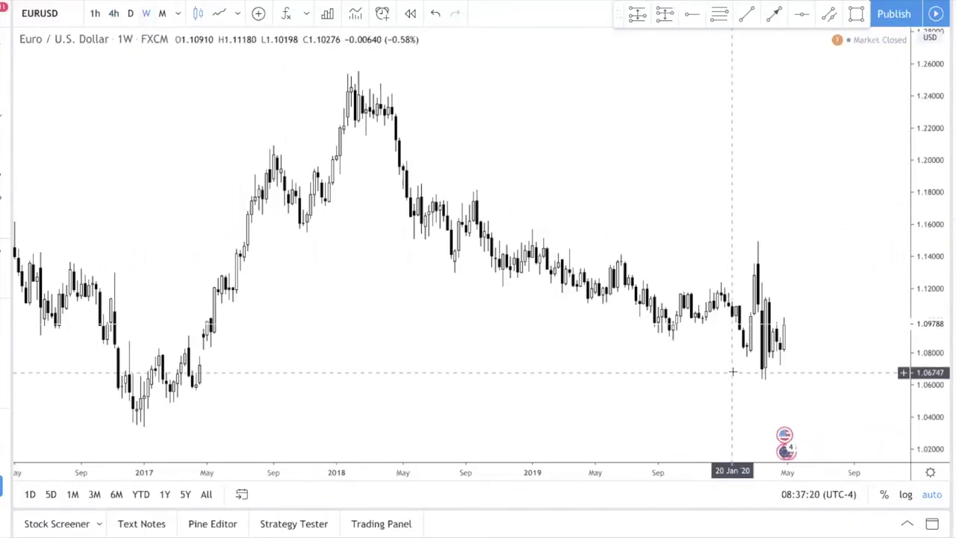
{"action": "scroll", "coordinate": [732, 371], "scroll_direction": "up", "scroll_amount": 5}
{"action": "left_click_drag", "start_coordinate": [921, 304], "coordinate": [916, 390]}
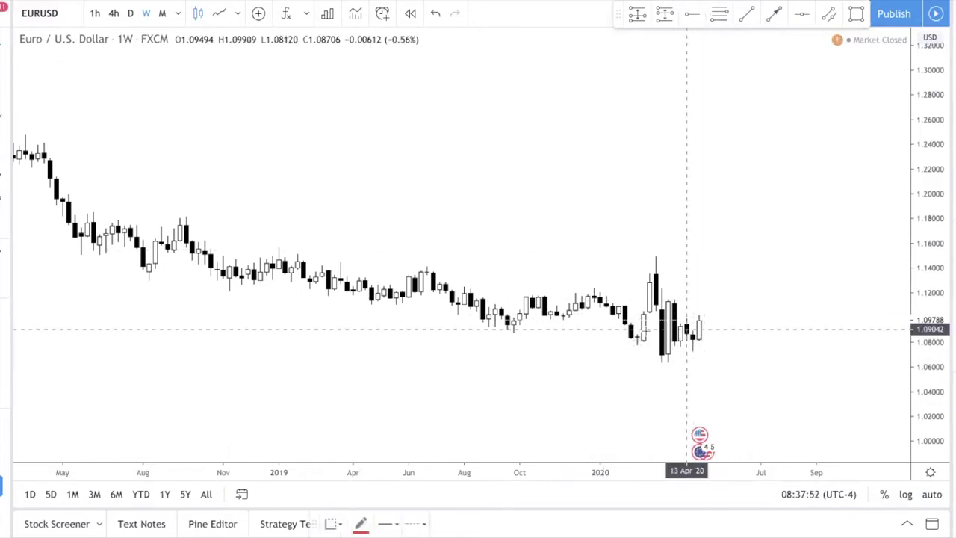
{"action": "left_click", "coordinate": [625, 339]}
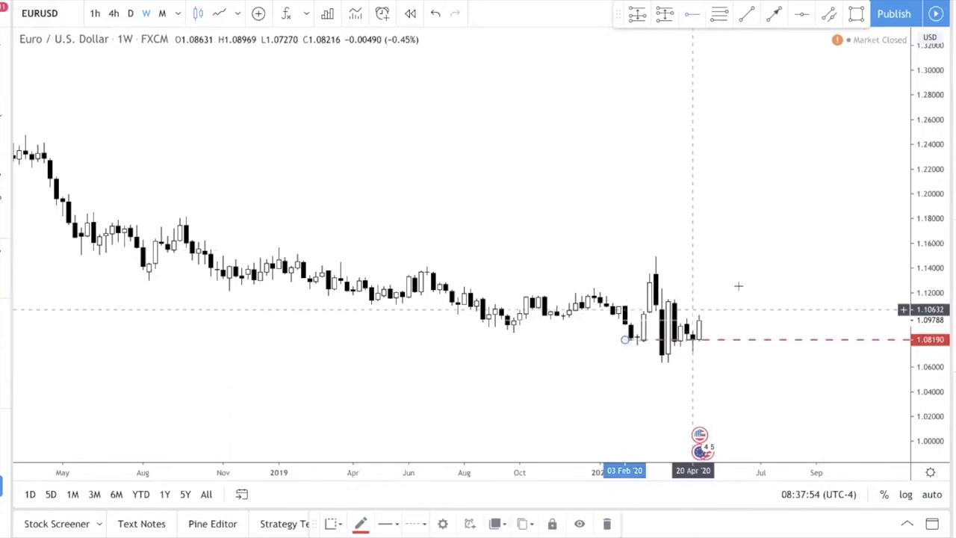
{"action": "left_click", "coordinate": [655, 375]}
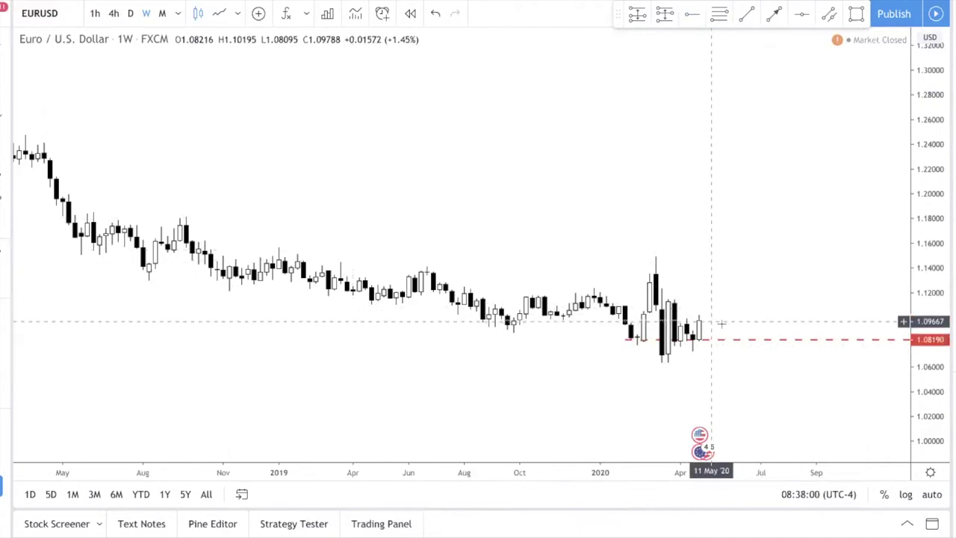
Step: On the auto-scaled daily chart, draw a descending trend line from the late-March high through the mid-April high and beyond the latest candle
{"action": "left_click", "coordinate": [129, 15]}
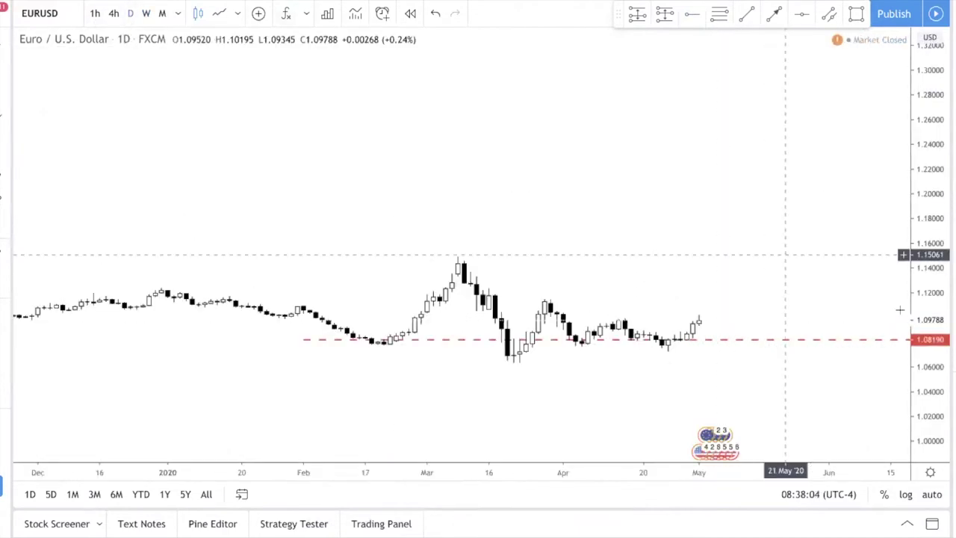
{"action": "double_click", "coordinate": [932, 293]}
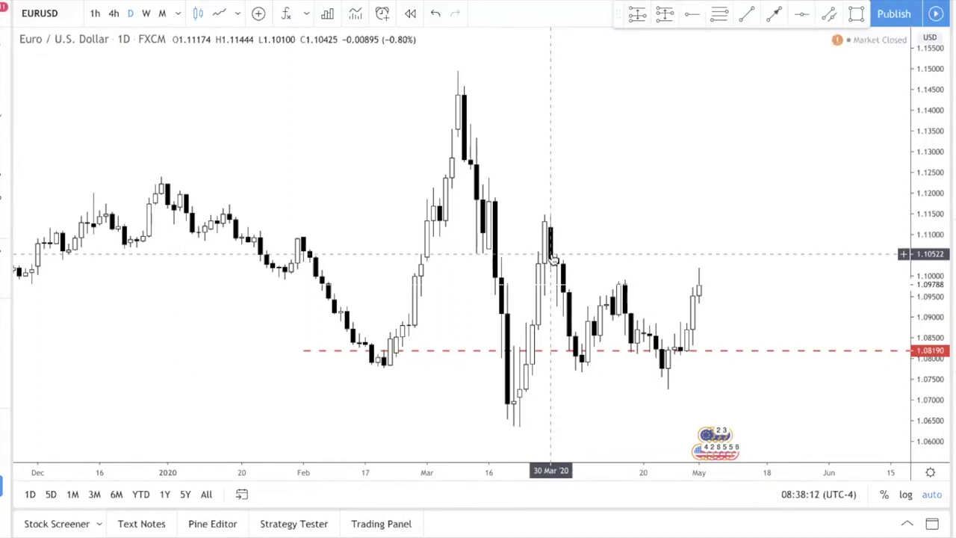
{"action": "left_click", "coordinate": [746, 15]}
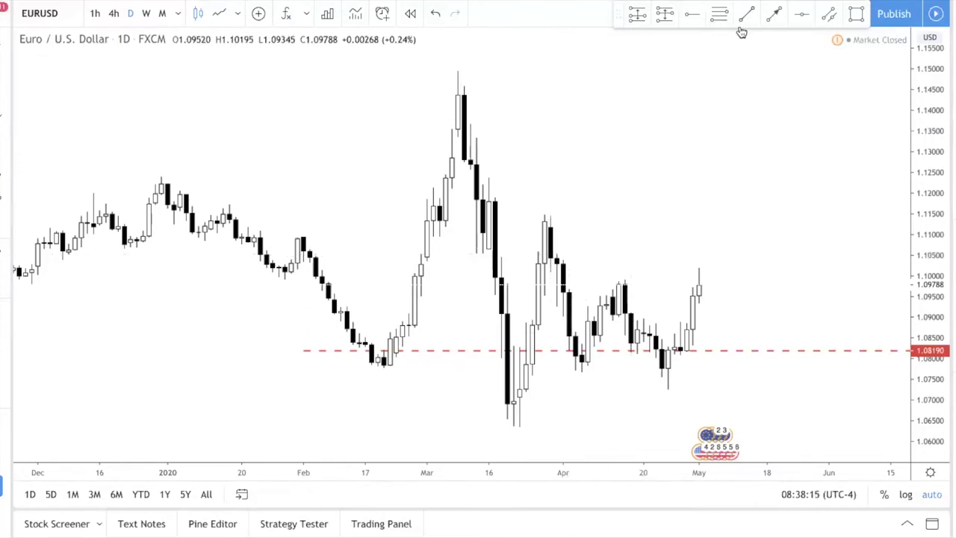
{"action": "left_click", "coordinate": [546, 216]}
{"action": "left_click", "coordinate": [745, 381]}
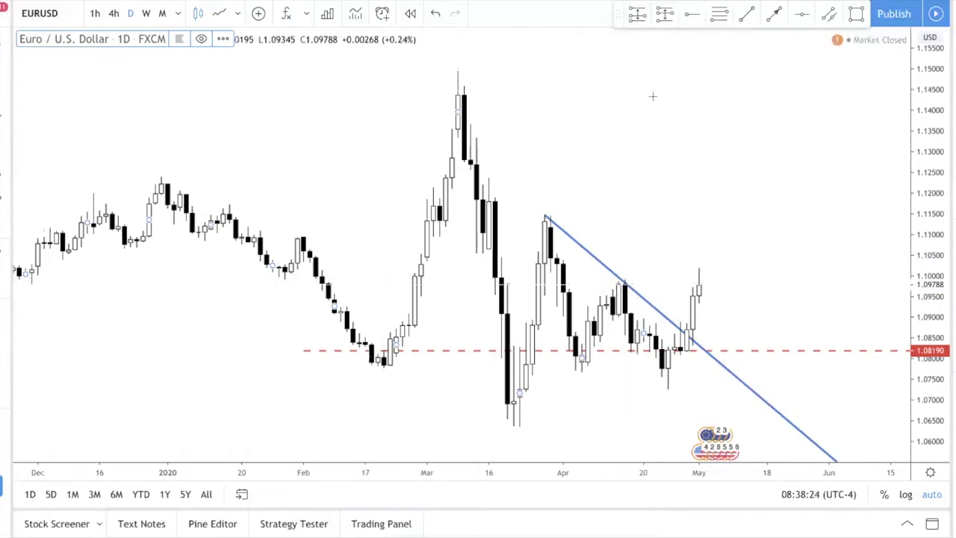
Step: Add a horizontal ray at about 1.09793 from early April and an upward arrow from the latest candle to about 1.1066
{"action": "key", "text": "alt+t"}
{"action": "left_click", "coordinate": [574, 284]}
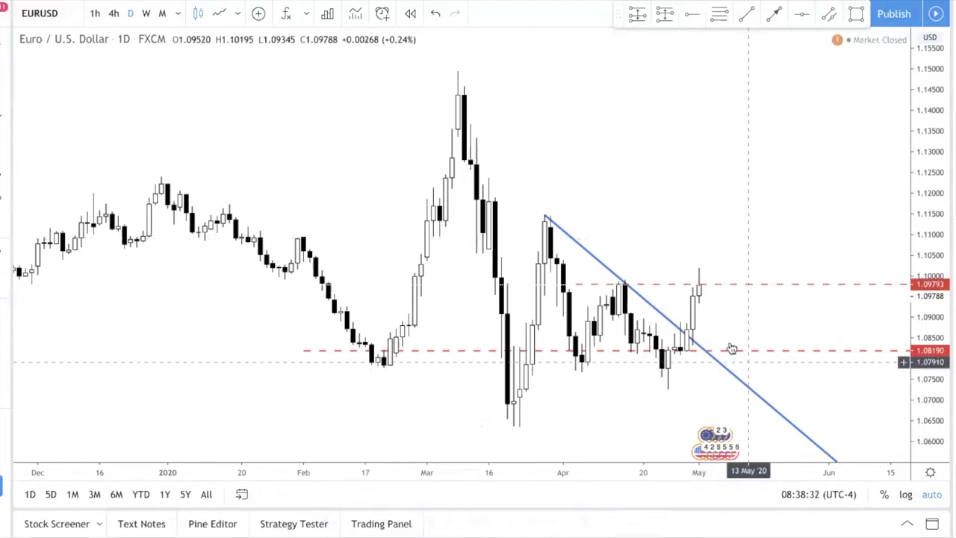
{"action": "left_click", "coordinate": [773, 15]}
{"action": "mouse_move", "coordinate": [705, 291]}
{"action": "left_mouse_down"}
{"action": "mouse_move", "coordinate": [717, 251]}
{"action": "mouse_move", "coordinate": [724, 263]}
{"action": "left_mouse_up"}
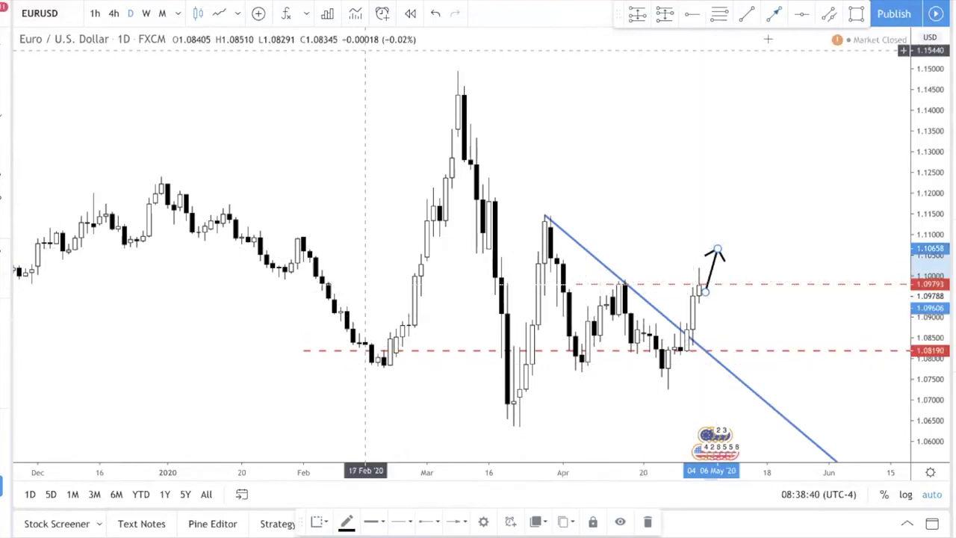
Step: Mark the early-April lows with a small rectangle from 2 to 9 April and make its black background semi-transparent
{"action": "left_click_drag", "start_coordinate": [575, 358], "coordinate": [599, 372]}
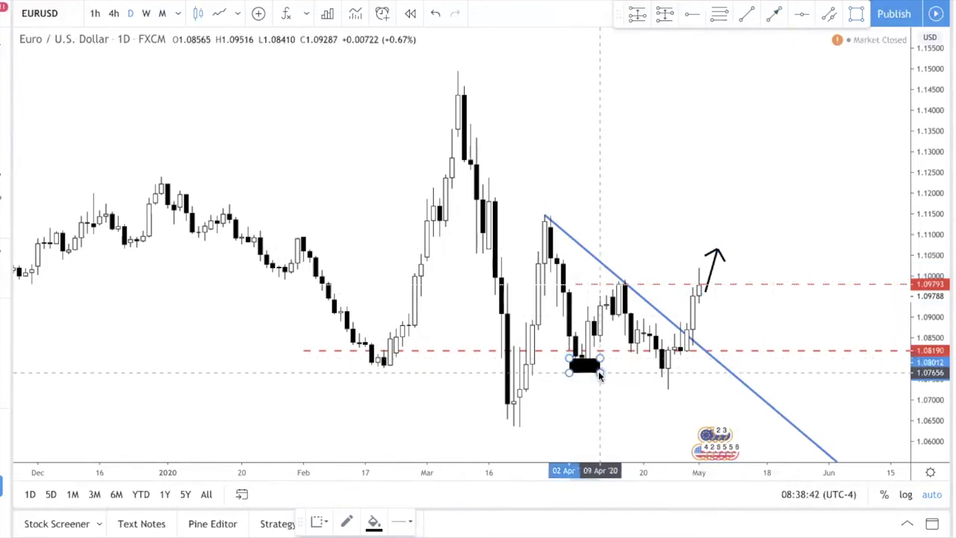
{"action": "double_click", "coordinate": [599, 377]}
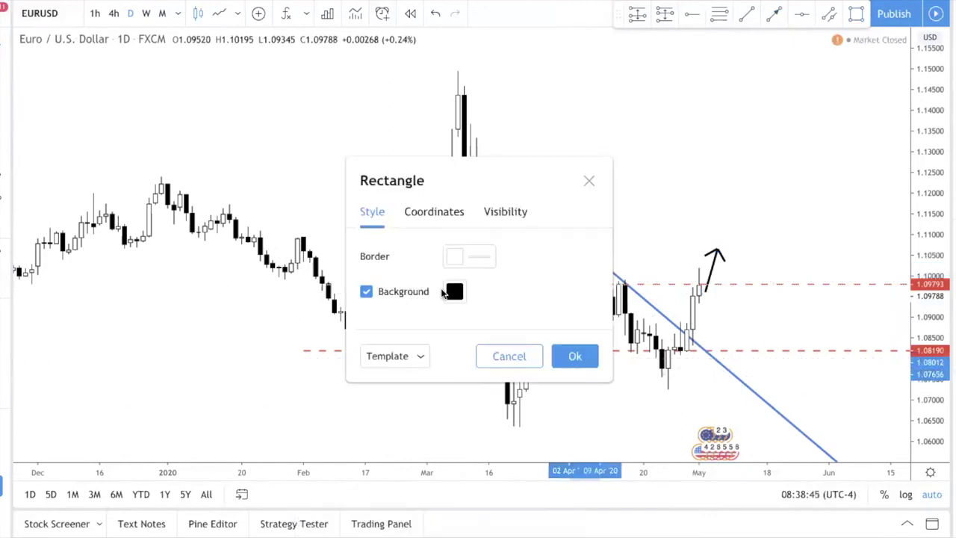
{"action": "left_click", "coordinate": [454, 291]}
{"action": "left_click_drag", "start_coordinate": [569, 509], "coordinate": [509, 509]}
{"action": "left_click", "coordinate": [763, 415]}
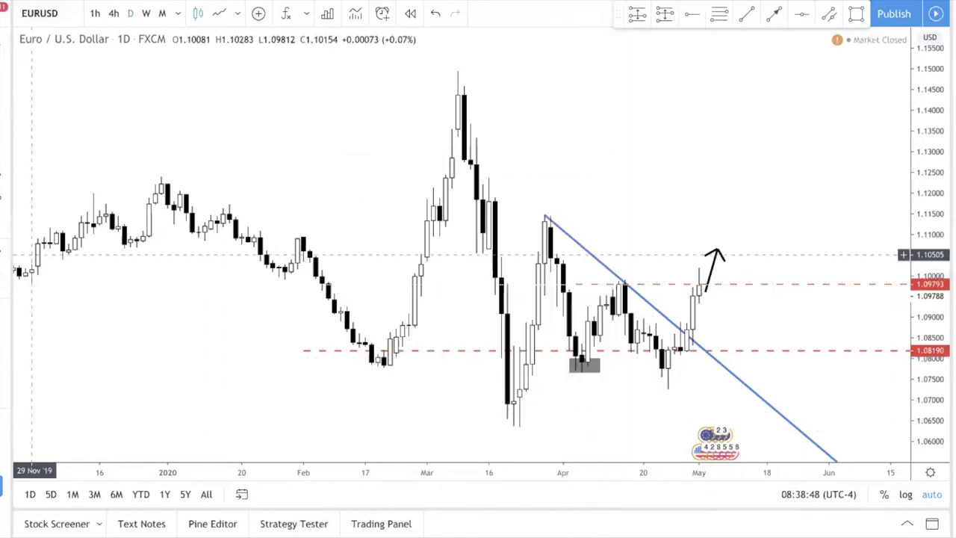
Step: Draw a second rectangle over the late-April lows, from 21 April to 1 May, between about 1.0794 and 1.0735
{"action": "key", "text": "alt+shift+r"}
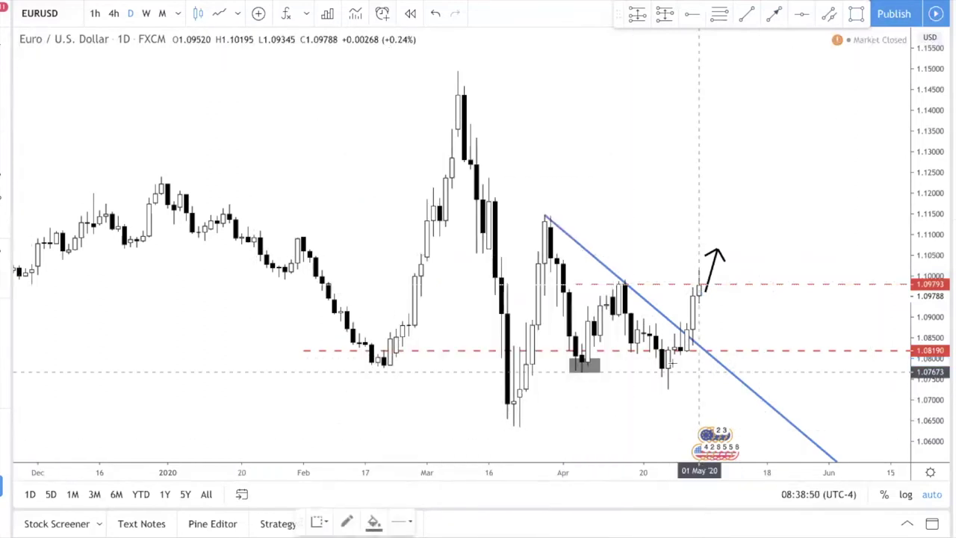
{"action": "left_click", "coordinate": [649, 361]}
{"action": "left_click", "coordinate": [699, 385]}
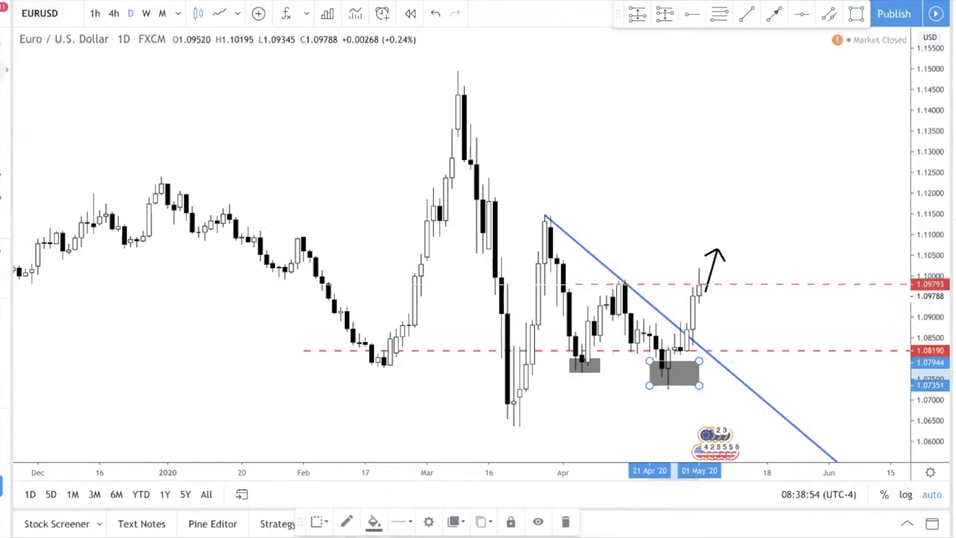
Step: Extend the price projection with an arrow down to about 1.0986 and another arrow up to about 1.1356
{"action": "key", "text": "alt+t"}
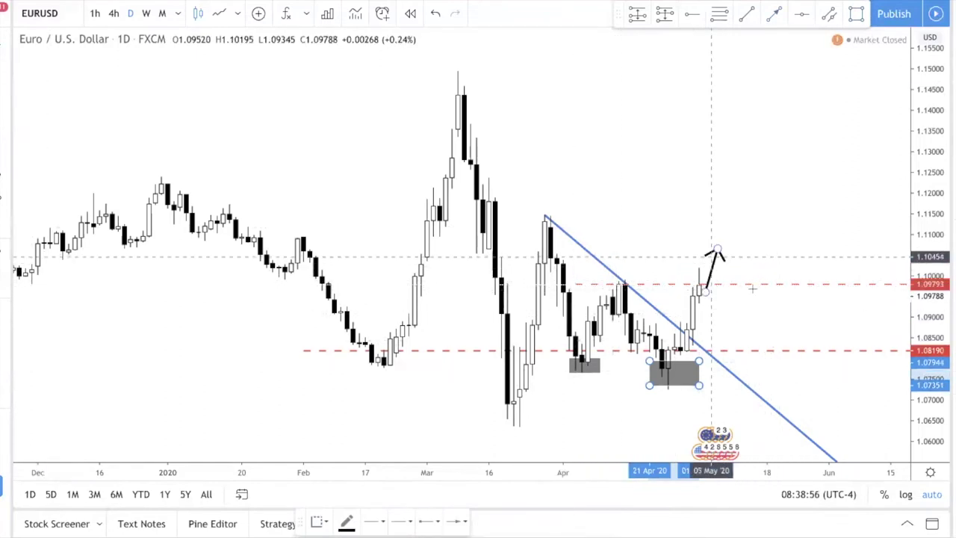
{"action": "left_click_drag", "start_coordinate": [716, 253], "coordinate": [749, 282]}
{"action": "key", "text": "Escape"}
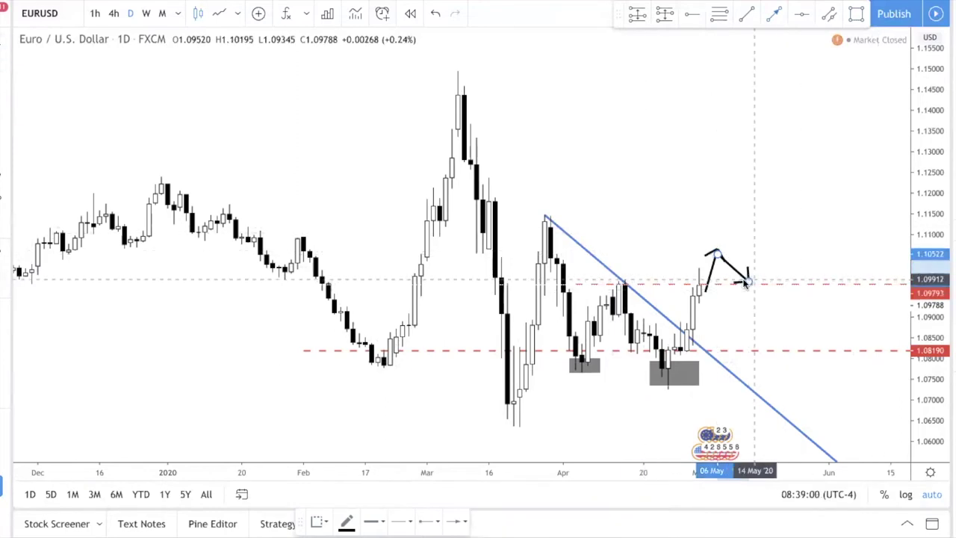
{"action": "left_click_drag", "start_coordinate": [749, 284], "coordinate": [792, 129]}
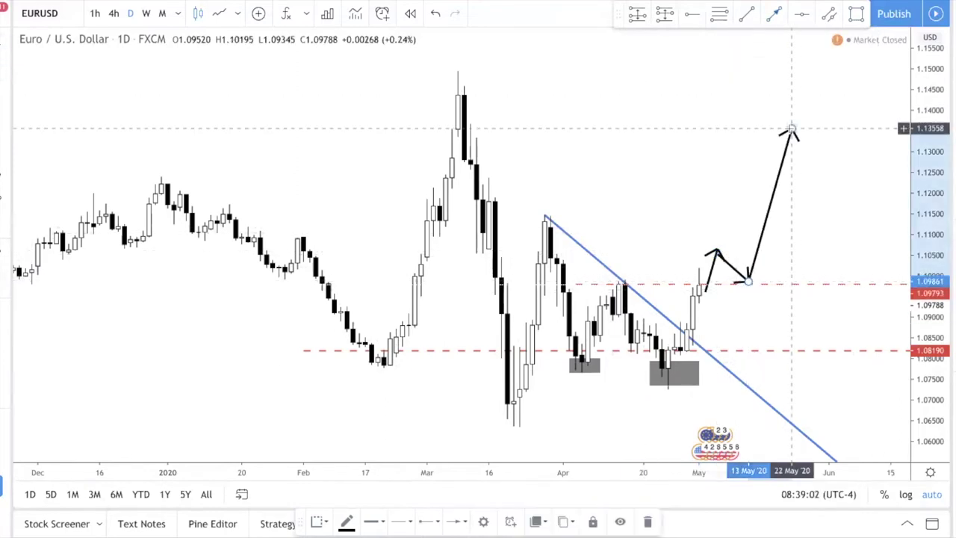
Step: Delete the projection arrows drawn after the latest candle
{"action": "key", "text": "Delete"}
{"action": "left_click", "coordinate": [736, 275]}
{"action": "mouse_move", "coordinate": [736, 275]}
{"action": "left_mouse_down"}
{"action": "mouse_move", "coordinate": [743, 270]}
{"action": "mouse_move", "coordinate": [711, 267]}
{"action": "left_mouse_up"}
Step: Compare the marked levels on the weekly, daily and 4-hour charts, and return to the daily timeframe with free space after the latest candle
{"action": "left_click", "coordinate": [146, 14]}
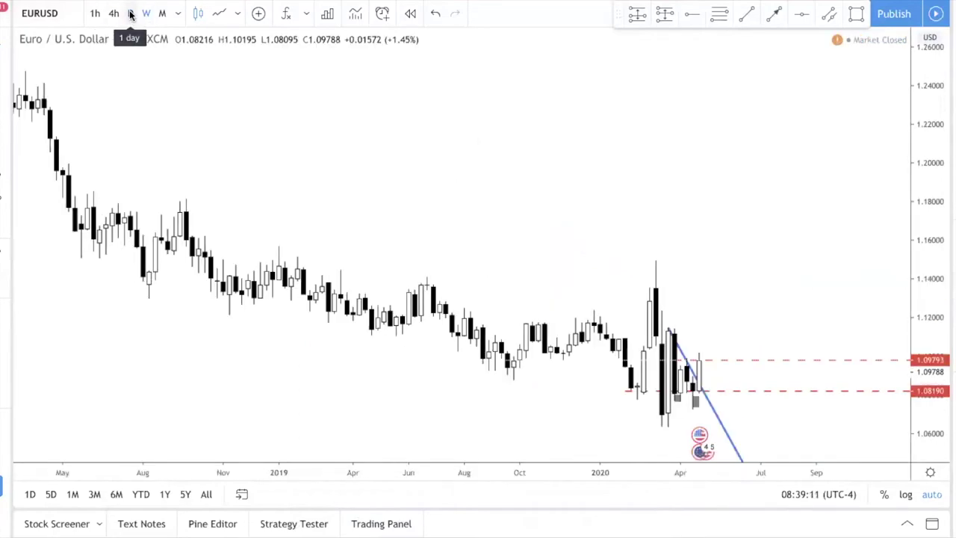
{"action": "left_click", "coordinate": [131, 15]}
{"action": "left_click", "coordinate": [114, 13]}
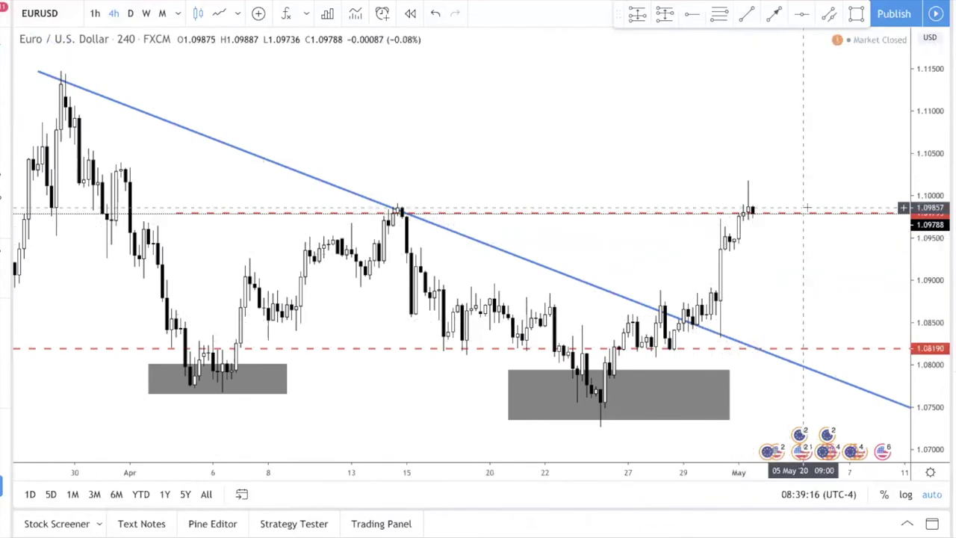
{"action": "left_click", "coordinate": [132, 14]}
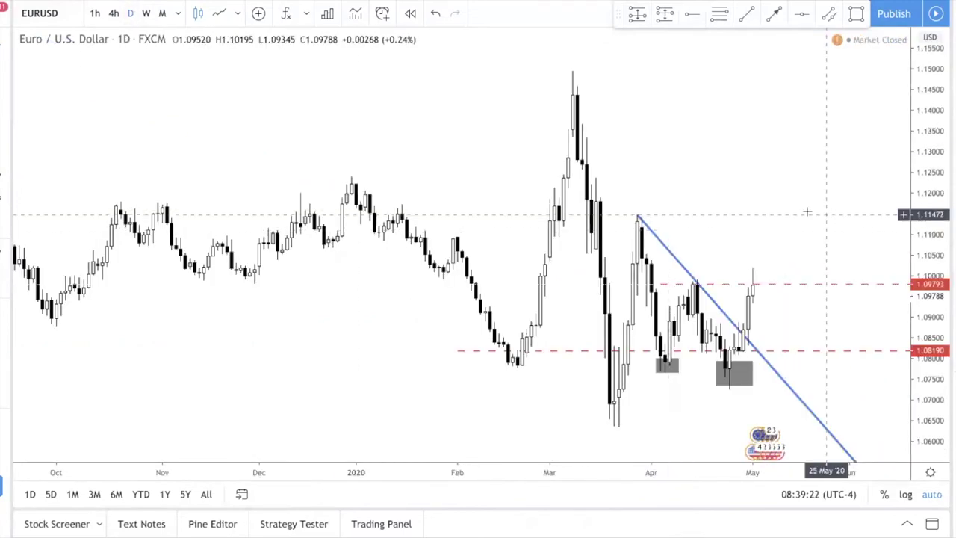
{"action": "left_click_drag", "start_coordinate": [806, 212], "coordinate": [641, 193]}
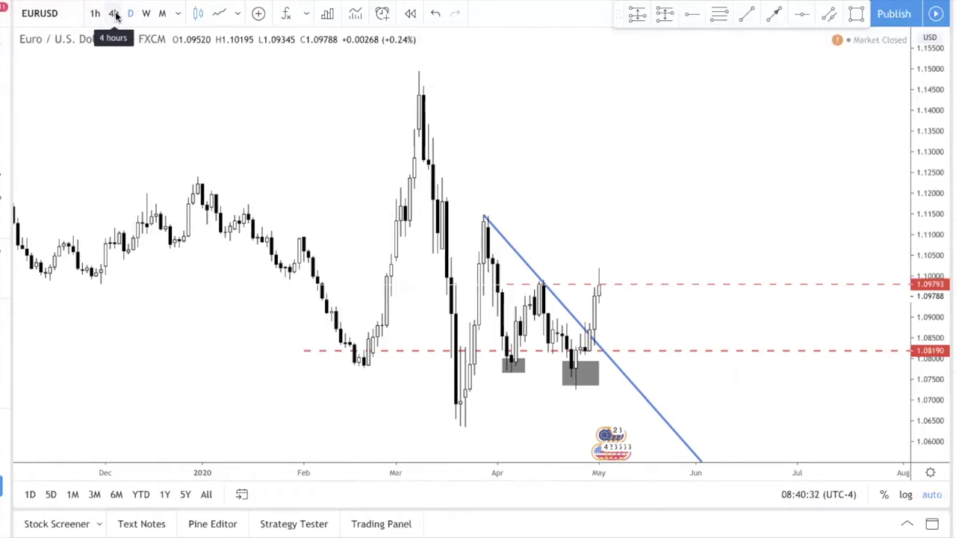
Step: Add the text note "Start from the higher timeframes" and place it above the start of the descending trend line
{"action": "left_click", "coordinate": [6, 145]}
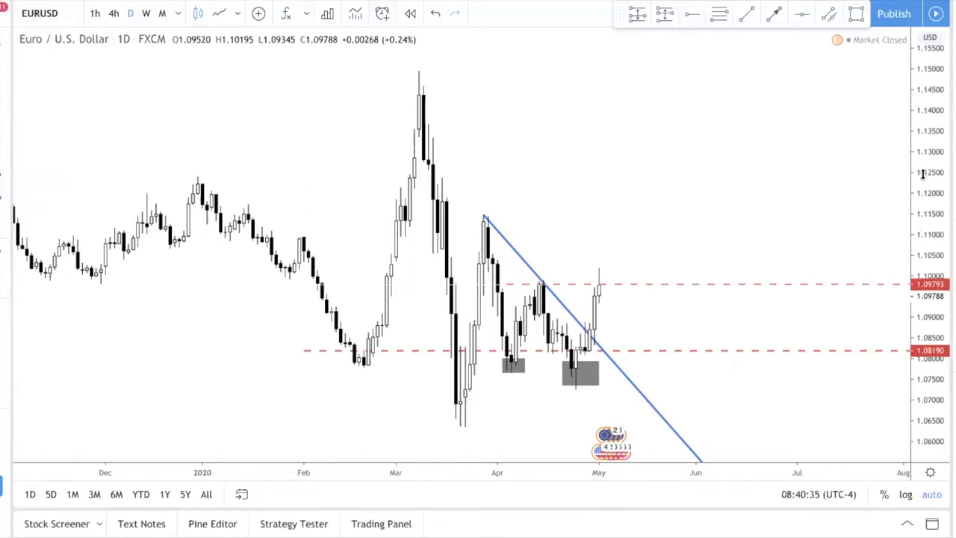
{"action": "left_click", "coordinate": [643, 145]}
{"action": "type", "text": "Start fro"}
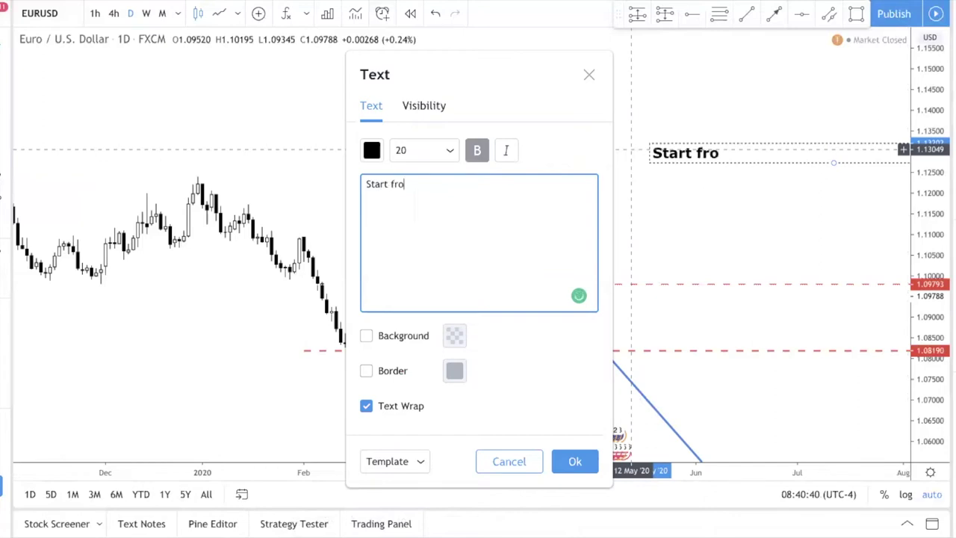
{"action": "type", "text": "m the higher timeframes"}
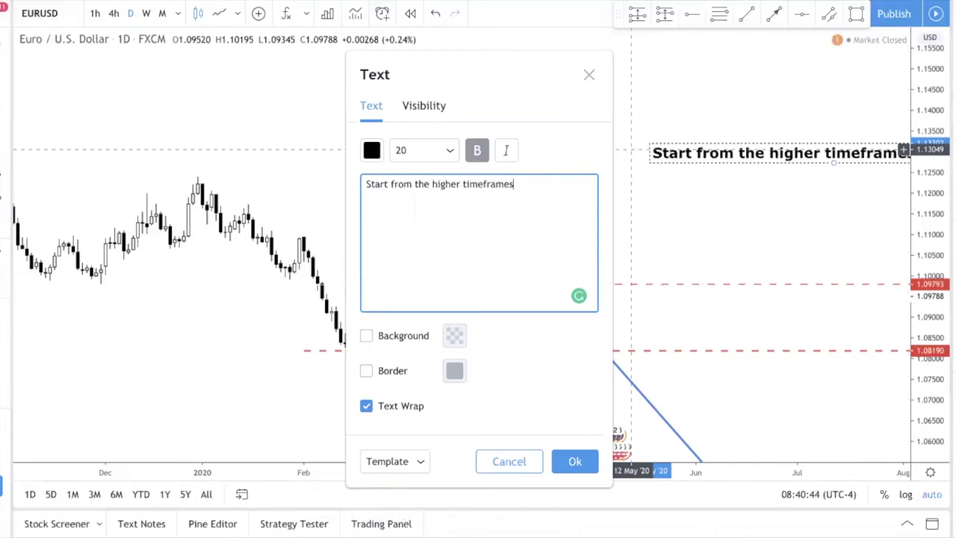
{"action": "left_click", "coordinate": [575, 461]}
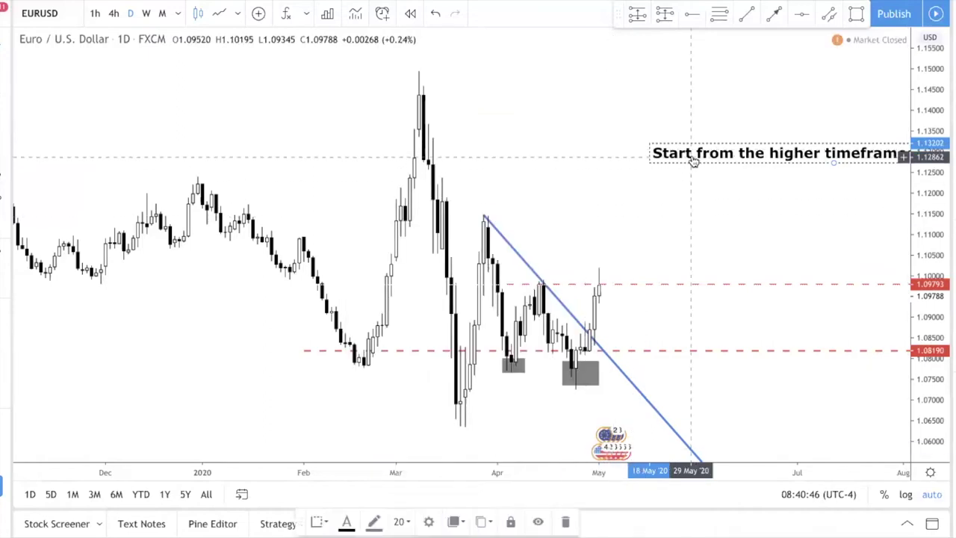
{"action": "left_click_drag", "start_coordinate": [651, 153], "coordinate": [517, 146]}
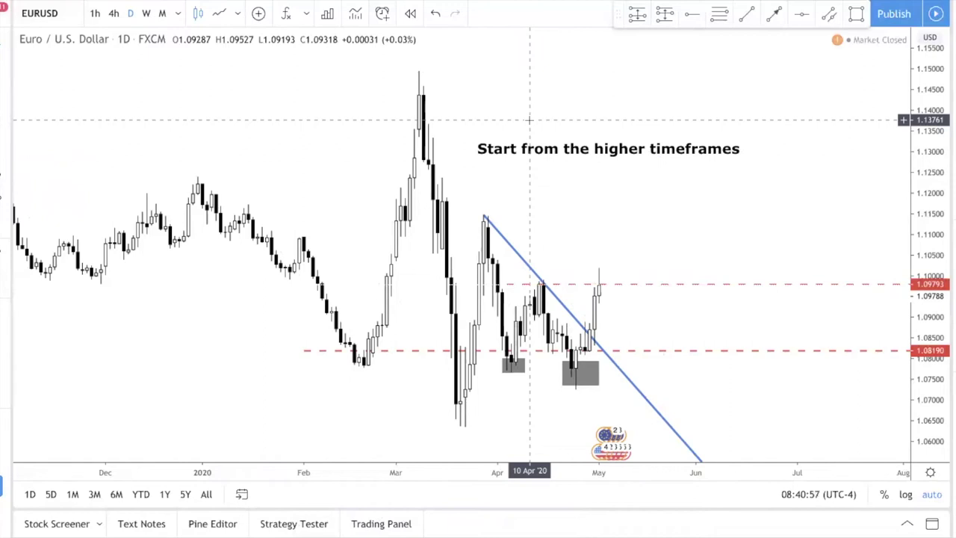
Step: Add a second paragraph to the text note, after a blank line: "A higher timeframe is stronger than a lower timeframe"
{"action": "double_click", "coordinate": [843, 149]}
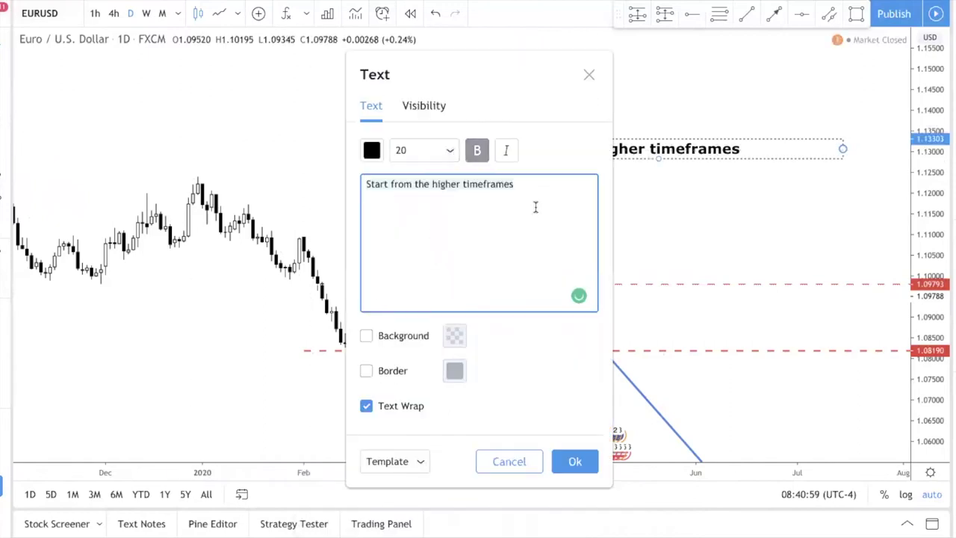
{"action": "key", "text": "Return"}
{"action": "key", "text": "Return"}
{"action": "type", "text": "A higher timegf"}
{"action": "key", "text": "BackSpace"}
{"action": "key", "text": "BackSpace"}
{"action": "type", "text": "frame is stronger"}
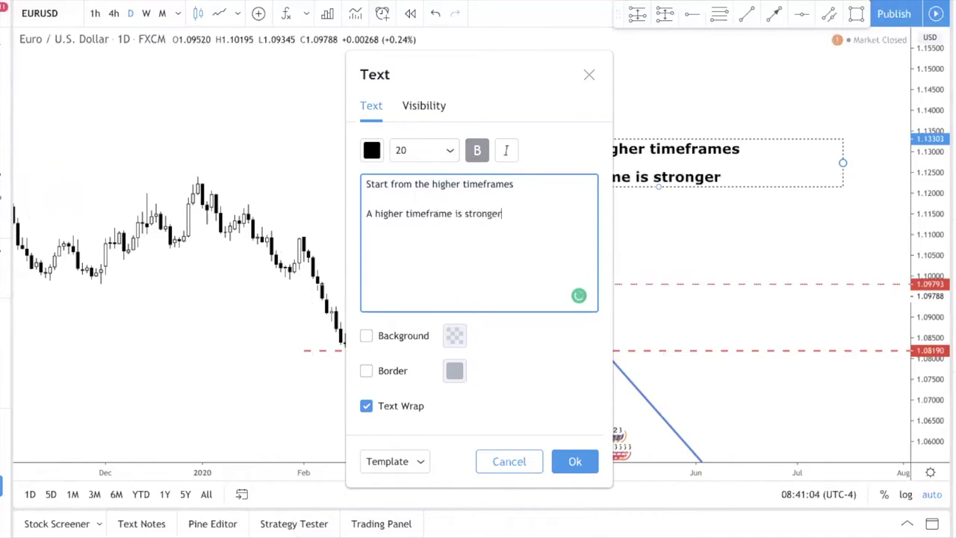
{"action": "type", "text": " than a lower timeframe"}
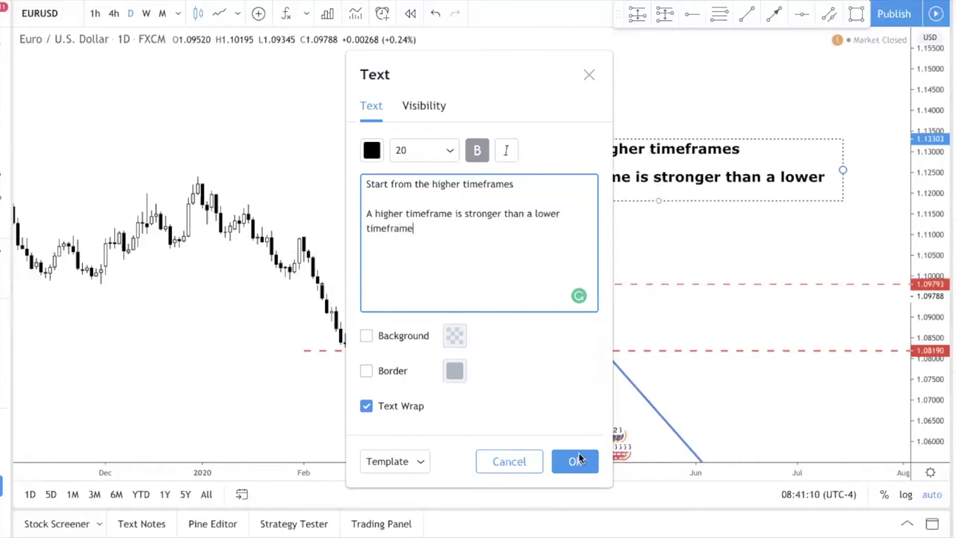
{"action": "left_click", "coordinate": [577, 461]}
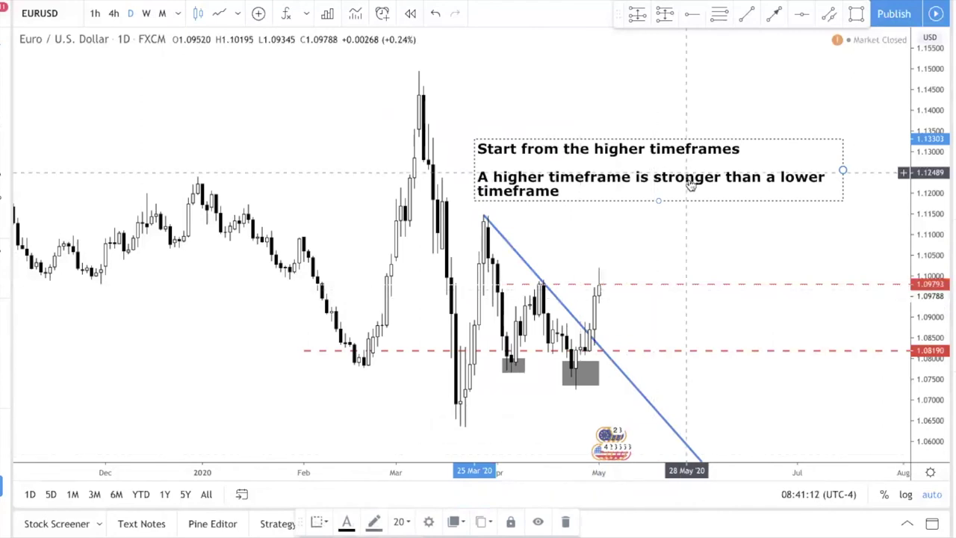
Step: Finish the text note and load the AUDUSD daily chart in place of EURUSD
{"action": "left_click", "coordinate": [803, 310]}
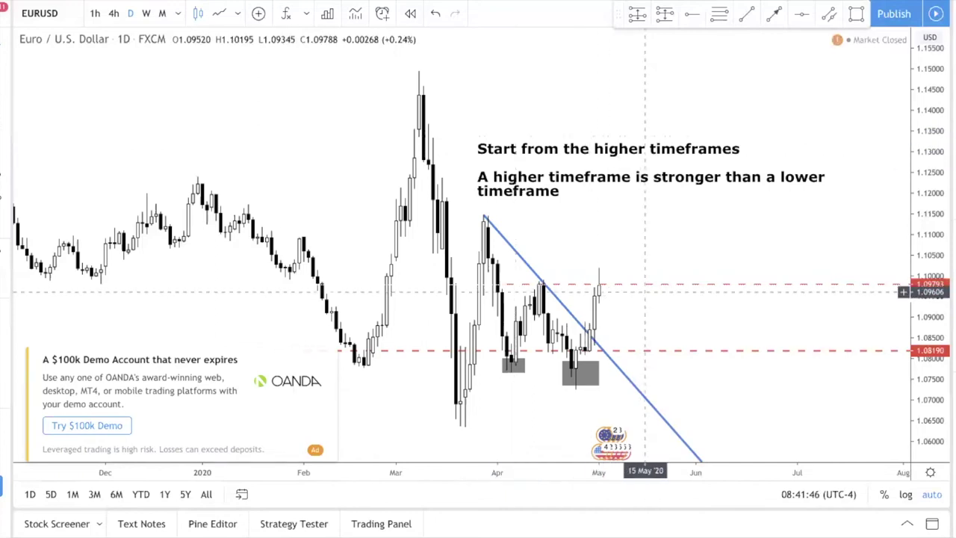
{"action": "left_click_drag", "start_coordinate": [934, 246], "coordinate": [934, 273]}
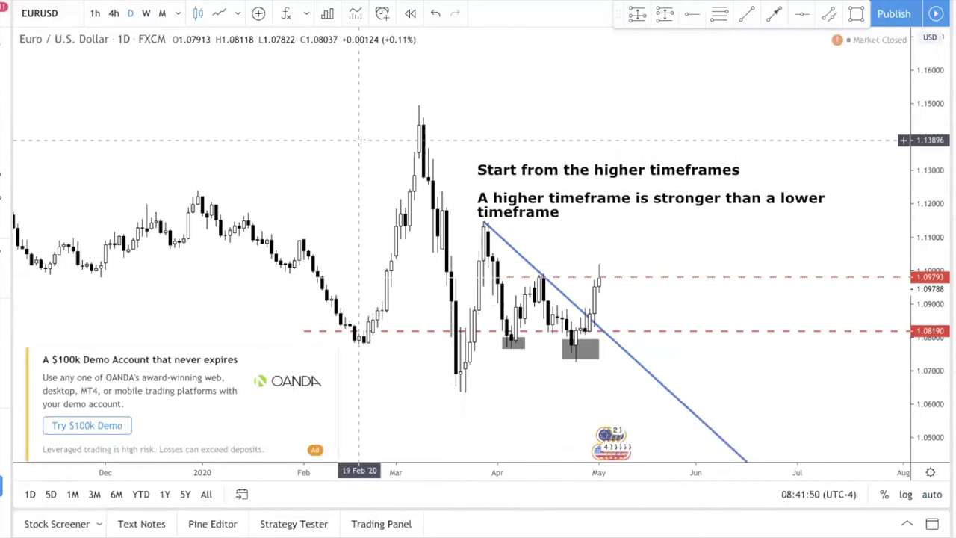
{"action": "type", "text": "AUDUSD"}
{"action": "key", "text": "Return"}
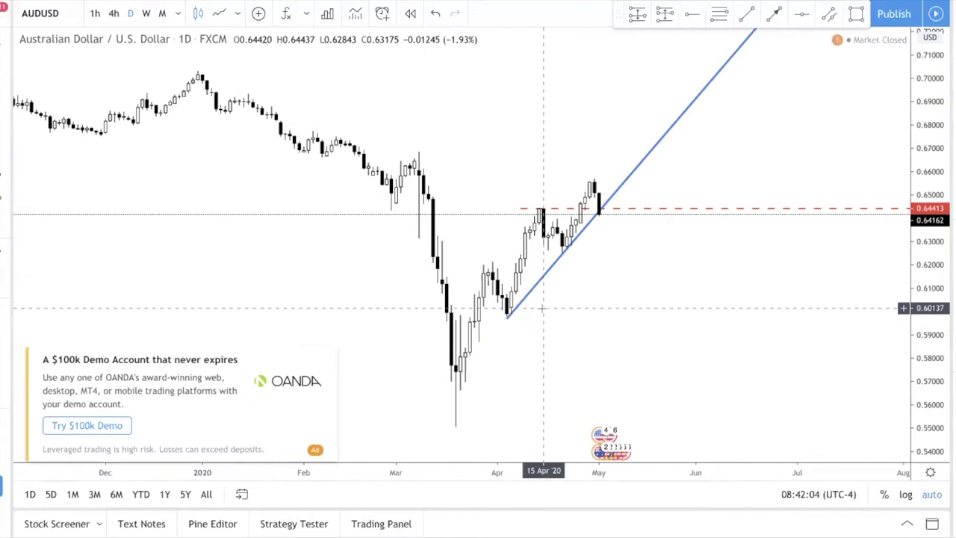
{"action": "scroll", "coordinate": [543, 307], "scroll_direction": "down", "scroll_amount": 3}
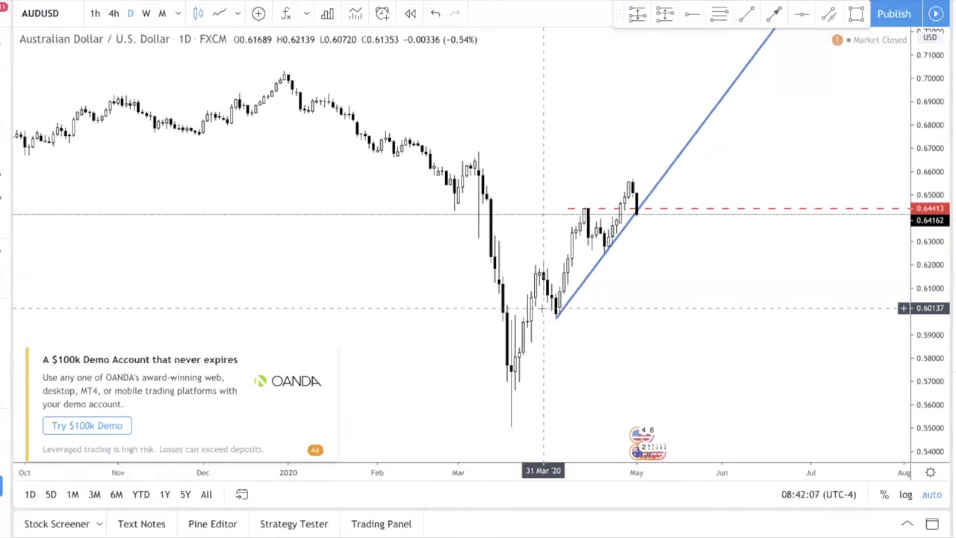
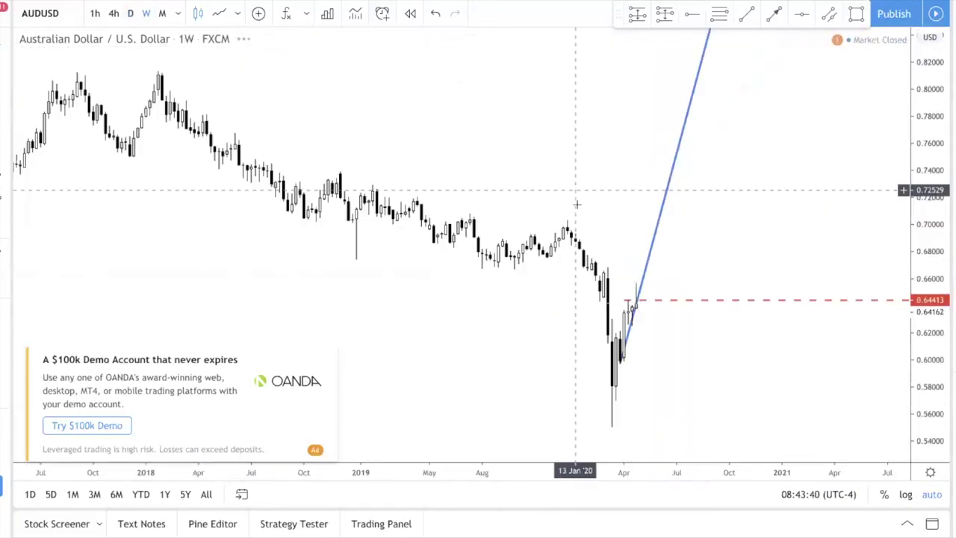
Step: Switch AUDUSD to the weekly timeframe and delete the ascending trend line through the latest candles
{"action": "left_click", "coordinate": [146, 12]}
{"action": "scroll", "coordinate": [698, 247], "scroll_direction": "up", "scroll_amount": 3}
{"action": "scroll", "coordinate": [690, 269], "scroll_direction": "up", "scroll_amount": 2}
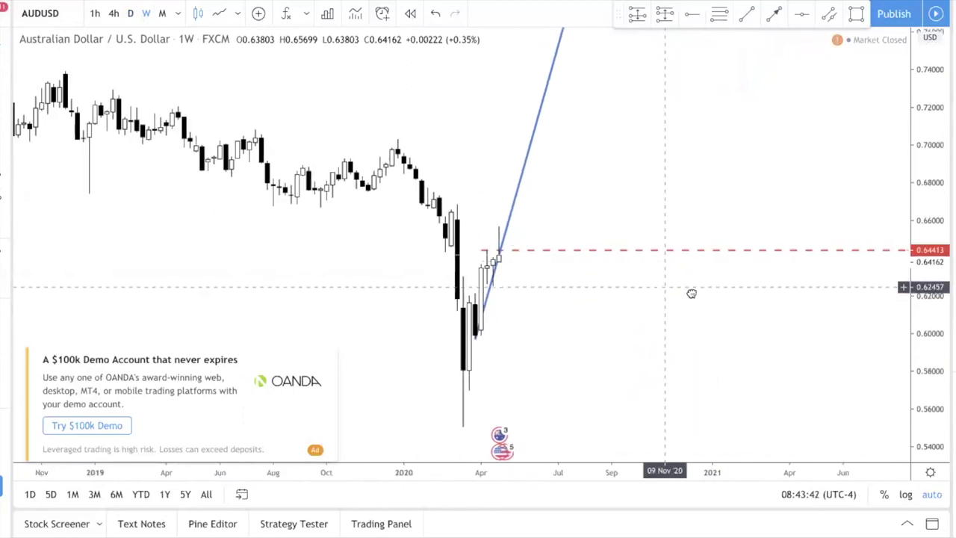
{"action": "left_click_drag", "start_coordinate": [847, 269], "coordinate": [735, 299]}
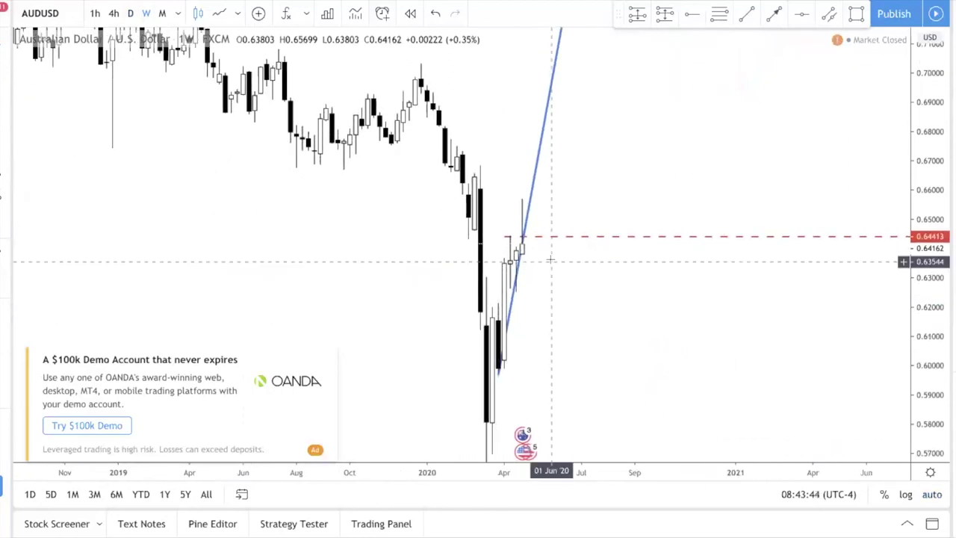
{"action": "left_click", "coordinate": [521, 258]}
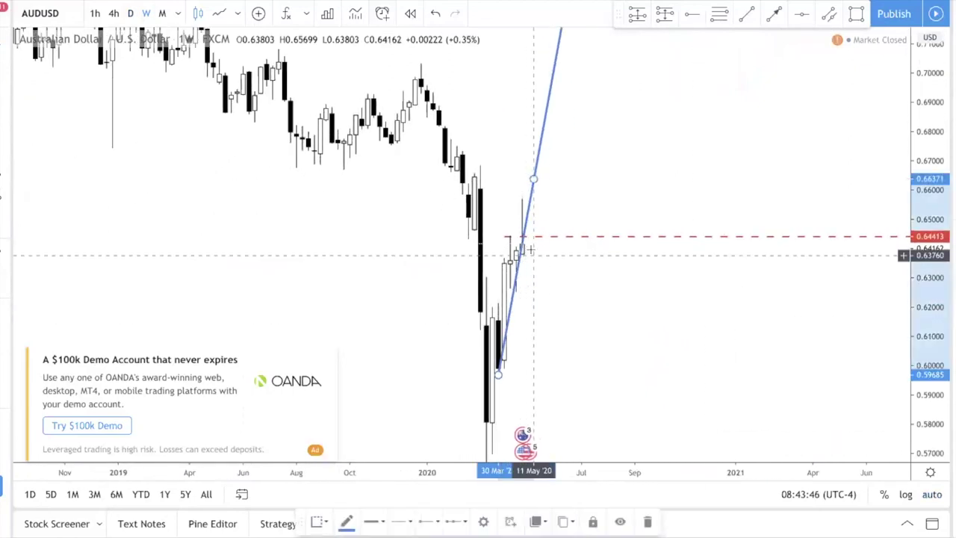
{"action": "key", "text": "Delete"}
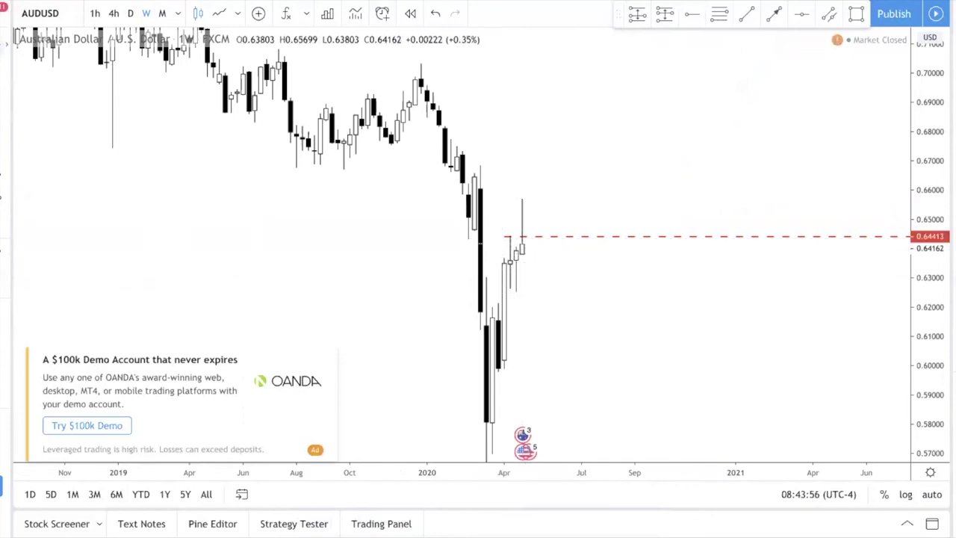
Step: Draw a descending trend line from the 30 Dec '19 high at about 0.7036 along the falling highs to about 0.639 in May 2020
{"action": "left_click", "coordinate": [422, 63]}
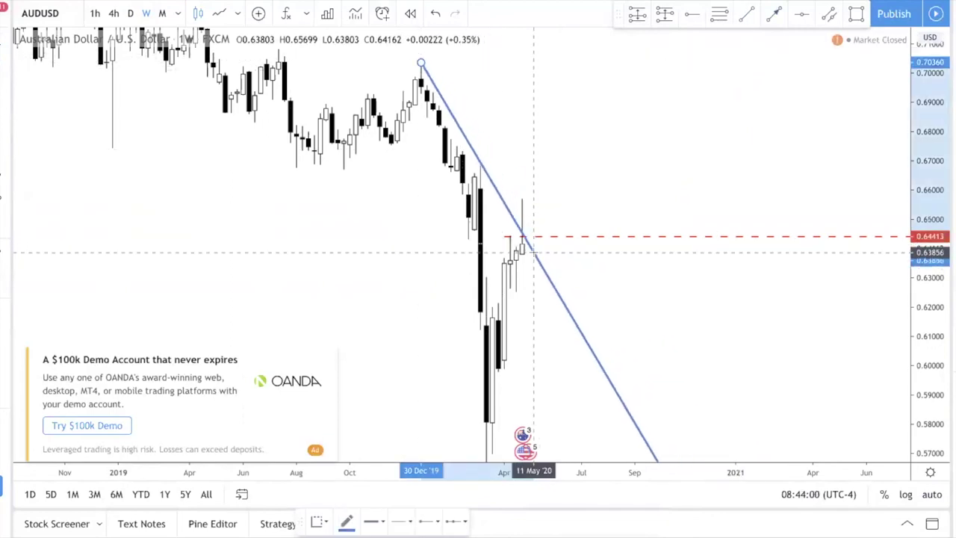
{"action": "left_click", "coordinate": [533, 254]}
{"action": "left_click", "coordinate": [563, 210]}
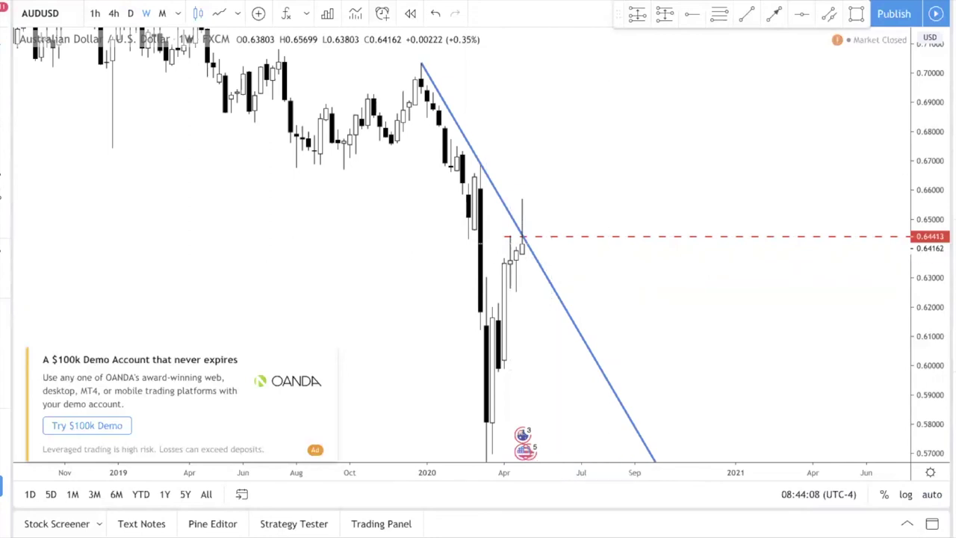
{"action": "double_click", "coordinate": [920, 271]}
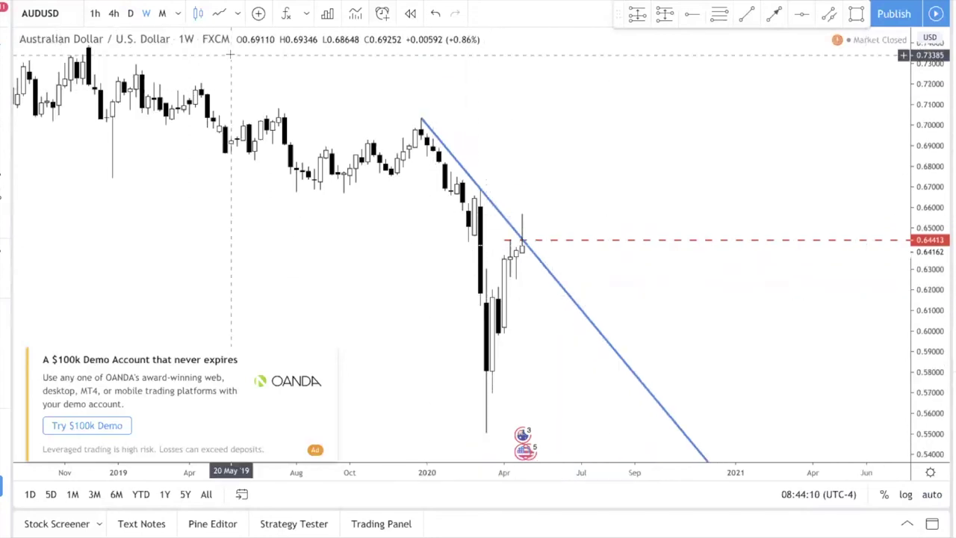
{"action": "left_click_drag", "start_coordinate": [593, 263], "coordinate": [591, 263]}
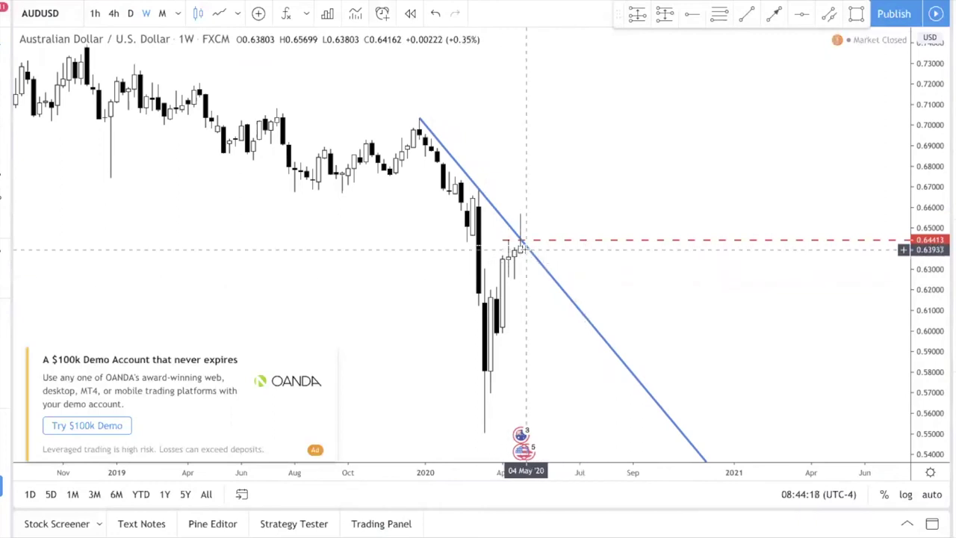
Step: Switch AUDUSD to the daily timeframe and delete the descending trend line
{"action": "left_click", "coordinate": [126, 14]}
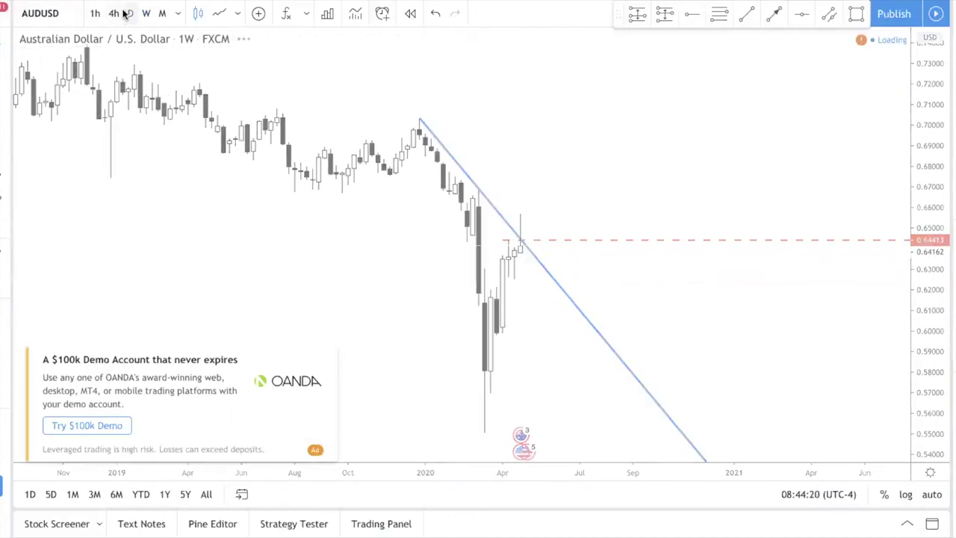
{"action": "left_click", "coordinate": [586, 263]}
{"action": "key", "text": "Delete"}
{"action": "left_click_drag", "start_coordinate": [586, 265], "coordinate": [662, 243]}
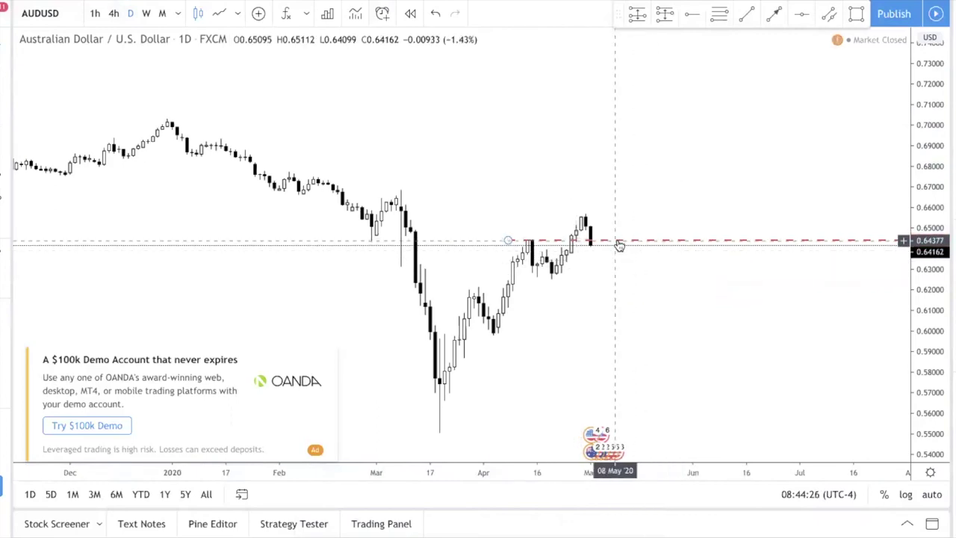
Step: Draw an ascending trend line from 23 Mar '20 at about 0.568 beneath the rising April lows, extending past the latest candle
{"action": "left_click", "coordinate": [516, 241]}
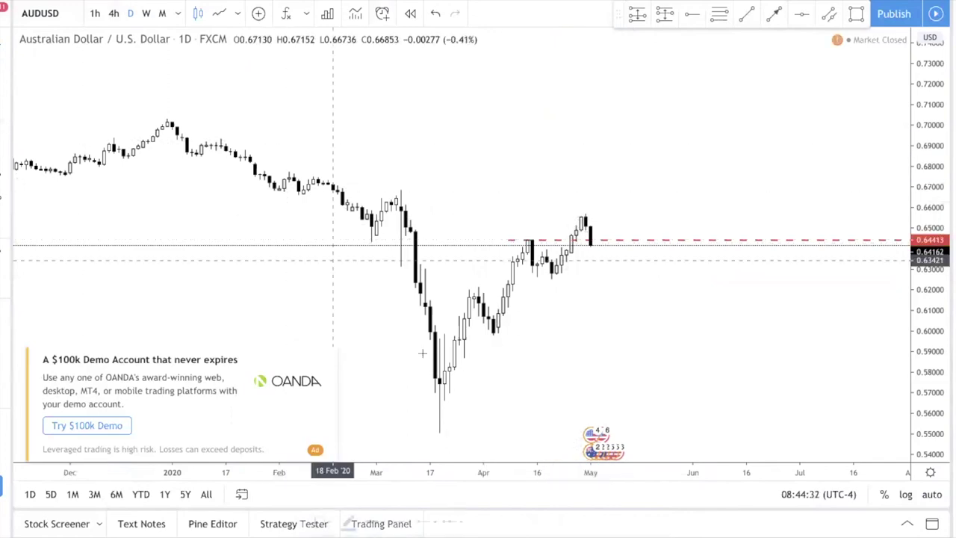
{"action": "left_click", "coordinate": [448, 396]}
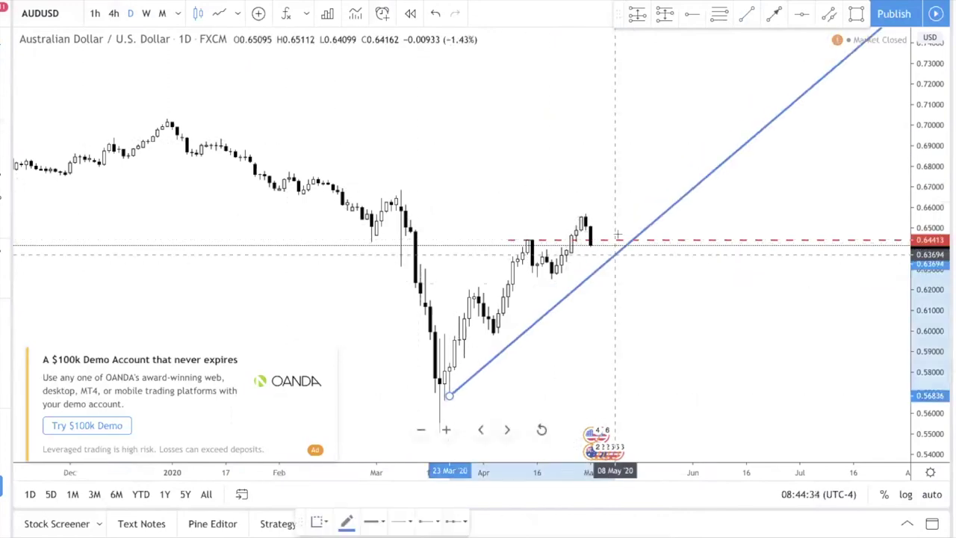
{"action": "left_click", "coordinate": [615, 210]}
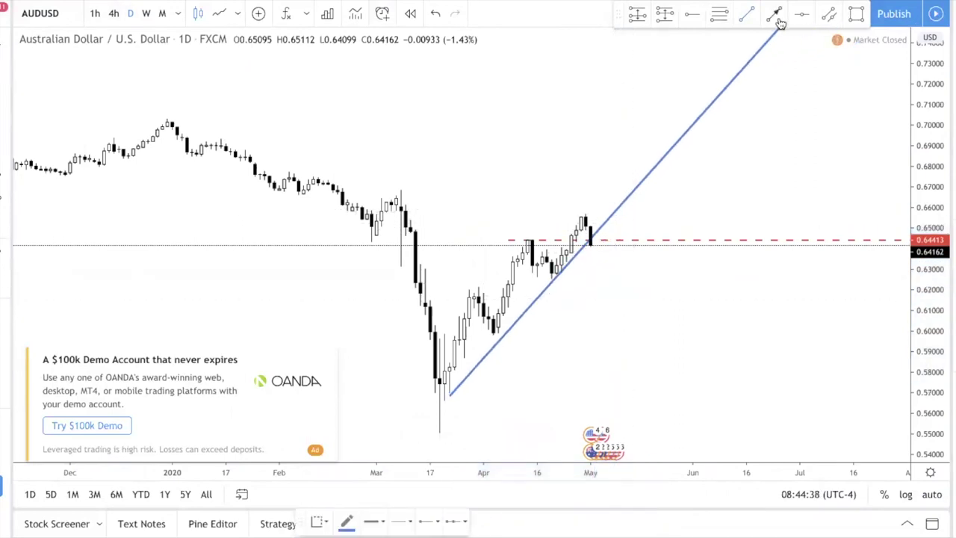
Step: Draw a projection arrow from the recent high down to about 0.625, and a second one back up to the dashed red level
{"action": "left_click", "coordinate": [585, 215]}
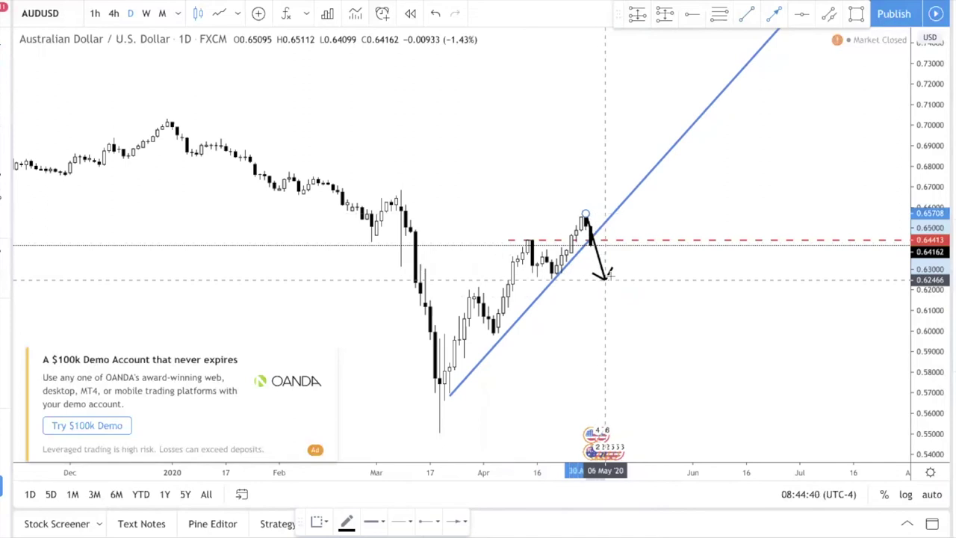
{"action": "left_click", "coordinate": [605, 278]}
{"action": "left_click", "coordinate": [773, 13]}
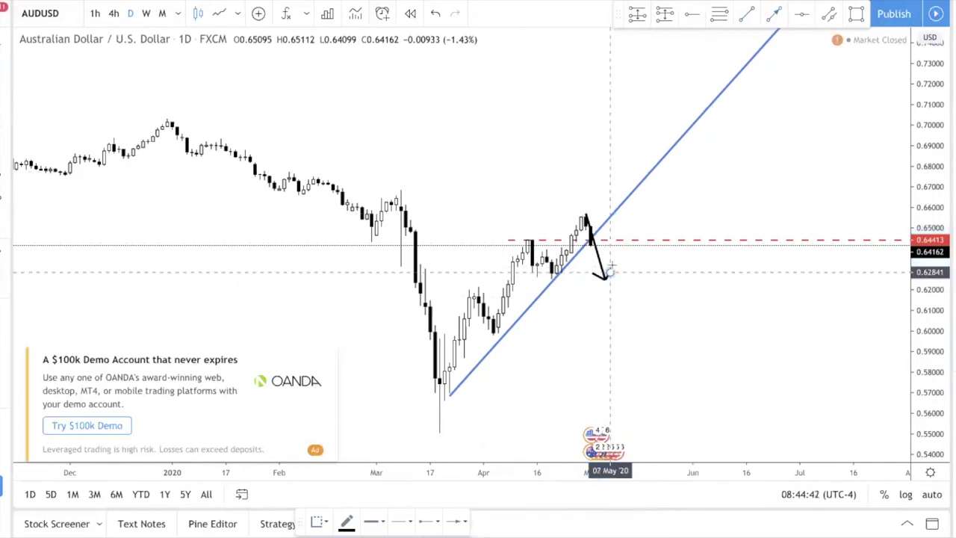
{"action": "left_click", "coordinate": [609, 272]}
{"action": "left_click", "coordinate": [630, 243]}
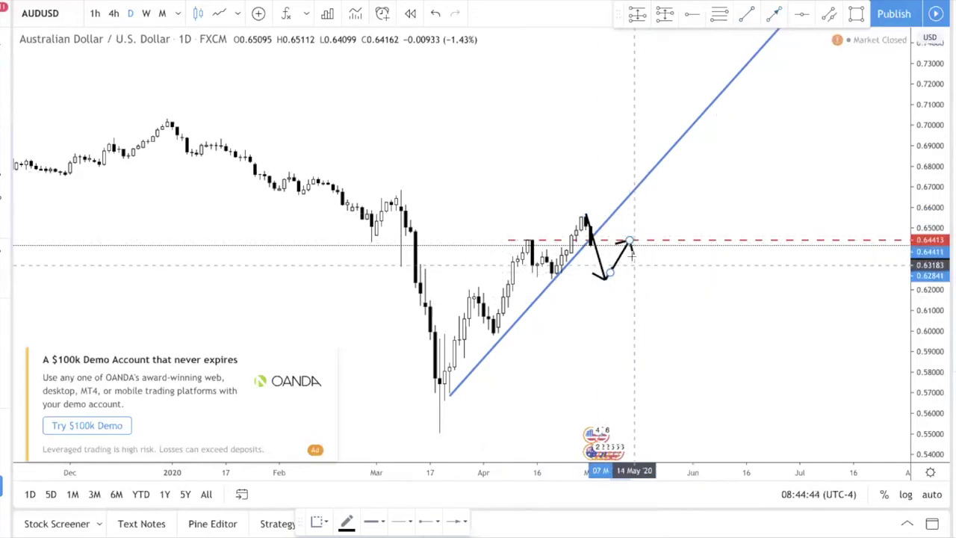
{"action": "key", "text": "Escape"}
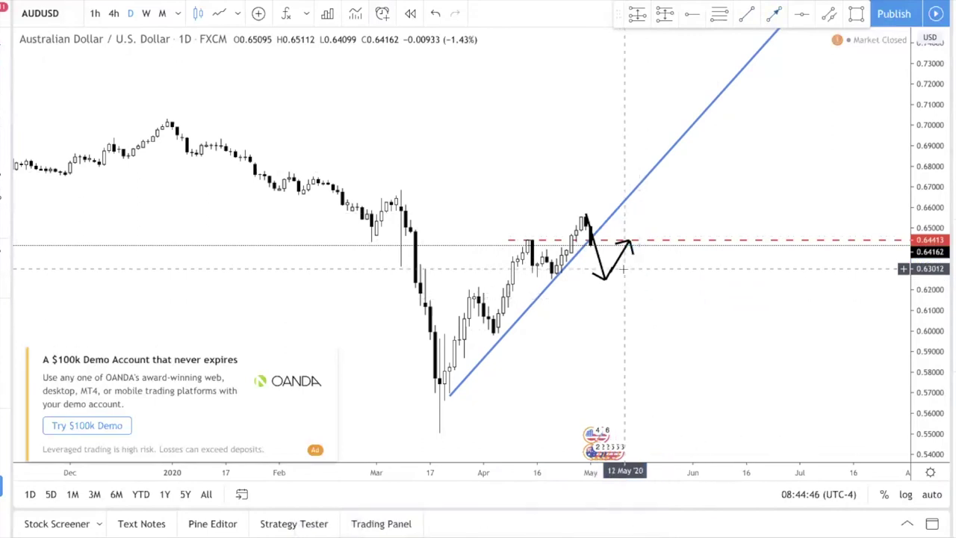
Step: Delete the two projection arrows beside the latest daily candle
{"action": "left_click", "coordinate": [609, 275]}
{"action": "key", "text": "Delete"}
{"action": "left_click", "coordinate": [606, 276]}
{"action": "key", "text": "Delete"}
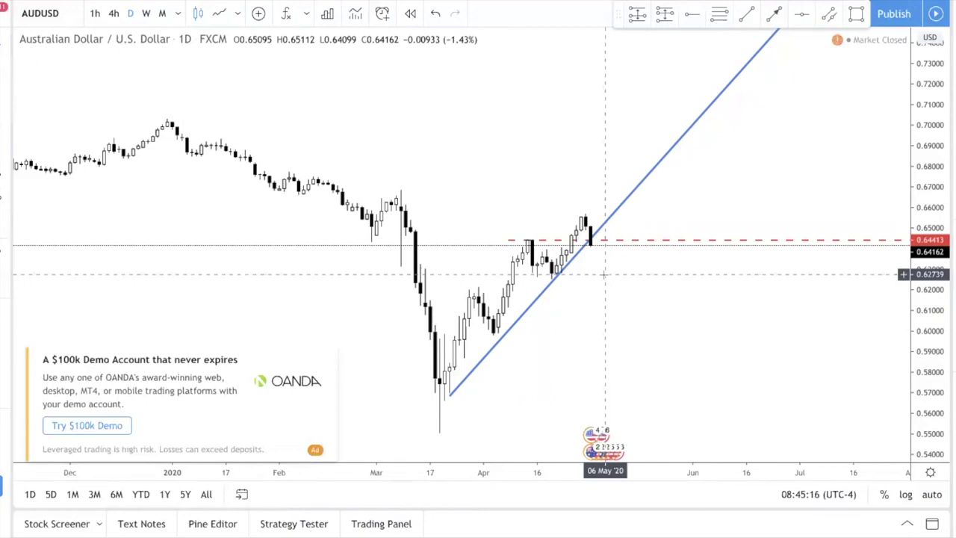
Step: Refit the ascending trend line to the April lows, with anchors at about 0.576 on 23 Mar '20 and 0.658 on 12 May '20
{"action": "left_click_drag", "start_coordinate": [530, 294], "coordinate": [577, 282]}
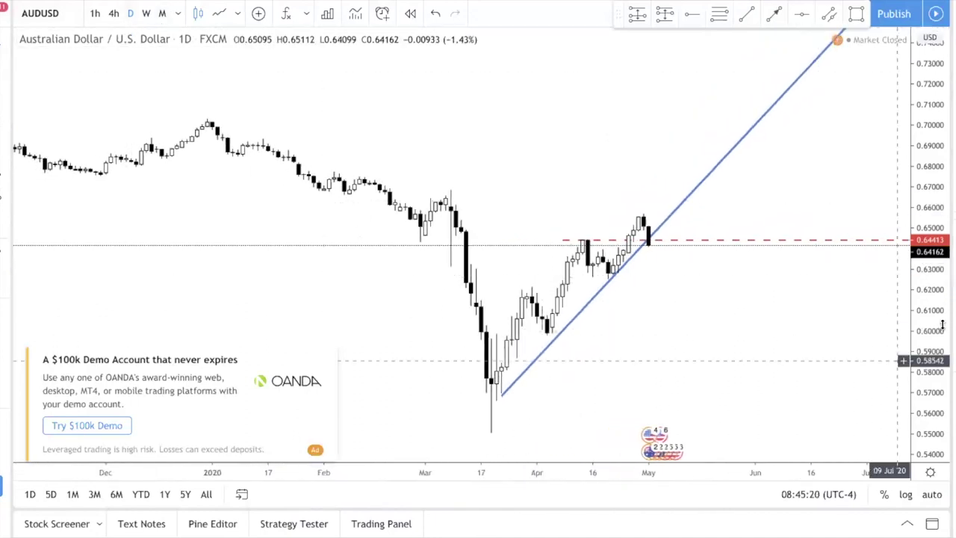
{"action": "left_click_drag", "start_coordinate": [932, 324], "coordinate": [931, 295]}
{"action": "left_click_drag", "start_coordinate": [802, 364], "coordinate": [767, 347]}
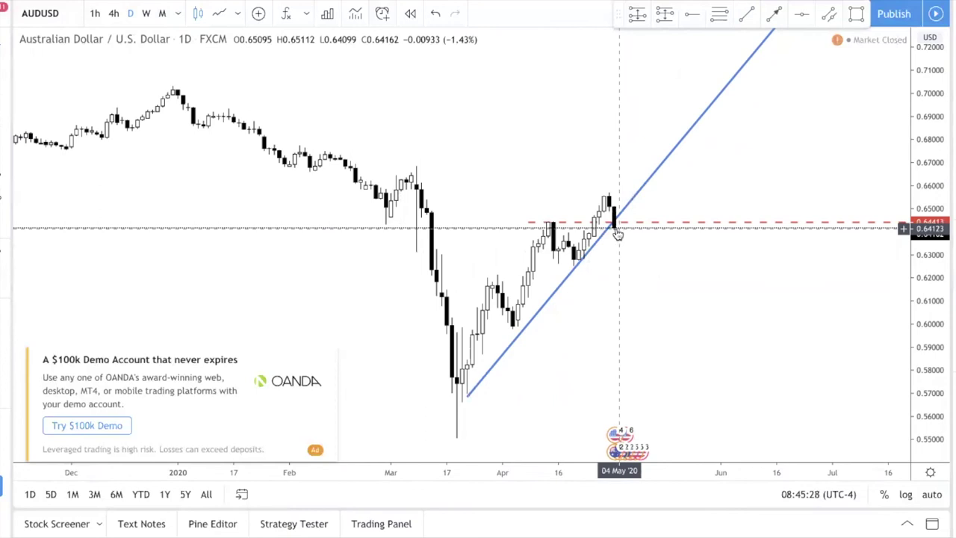
{"action": "left_click", "coordinate": [468, 389]}
{"action": "left_click_drag", "start_coordinate": [468, 389], "coordinate": [461, 391]}
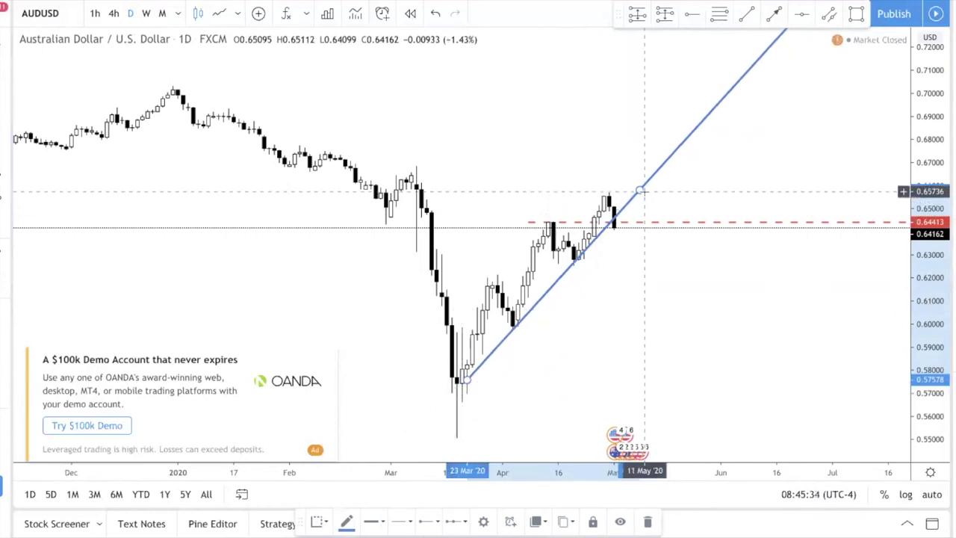
{"action": "key", "text": "ctrl+z"}
{"action": "left_click_drag", "start_coordinate": [639, 200], "coordinate": [650, 194]}
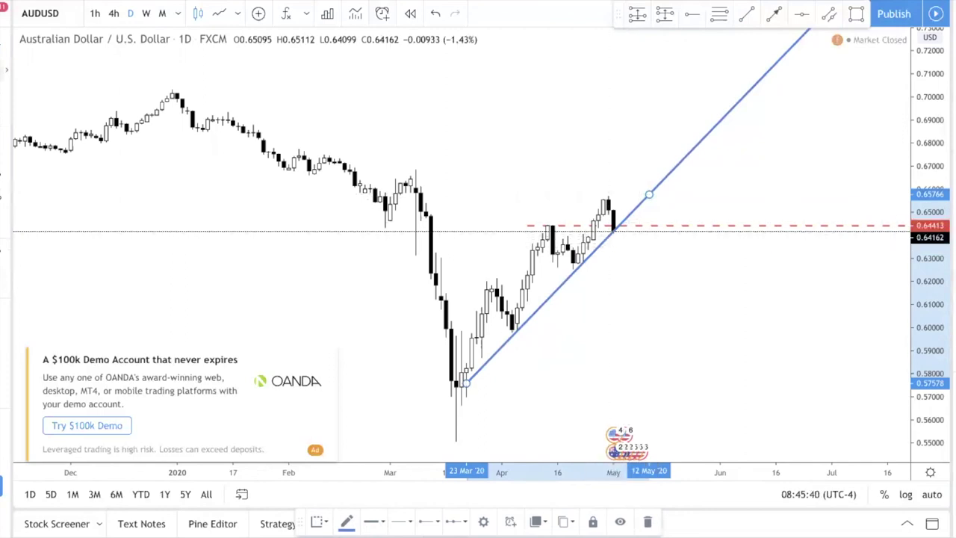
Step: Draw three projection arrows after the latest candle: a short drop, a retest of the dashed red level, and a fall to about 0.606
{"action": "left_click", "coordinate": [771, 16]}
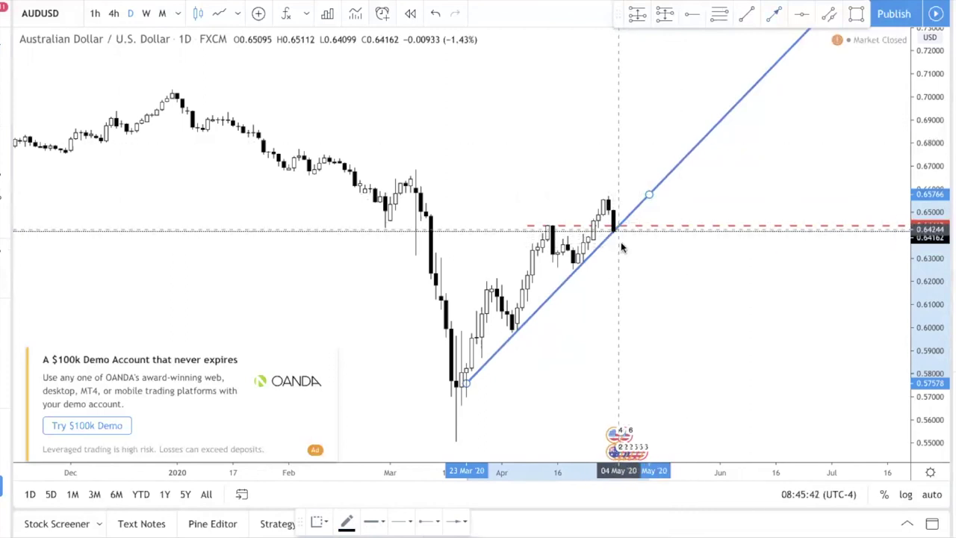
{"action": "left_click_drag", "start_coordinate": [613, 236], "coordinate": [631, 239]}
{"action": "left_click", "coordinate": [670, 261]}
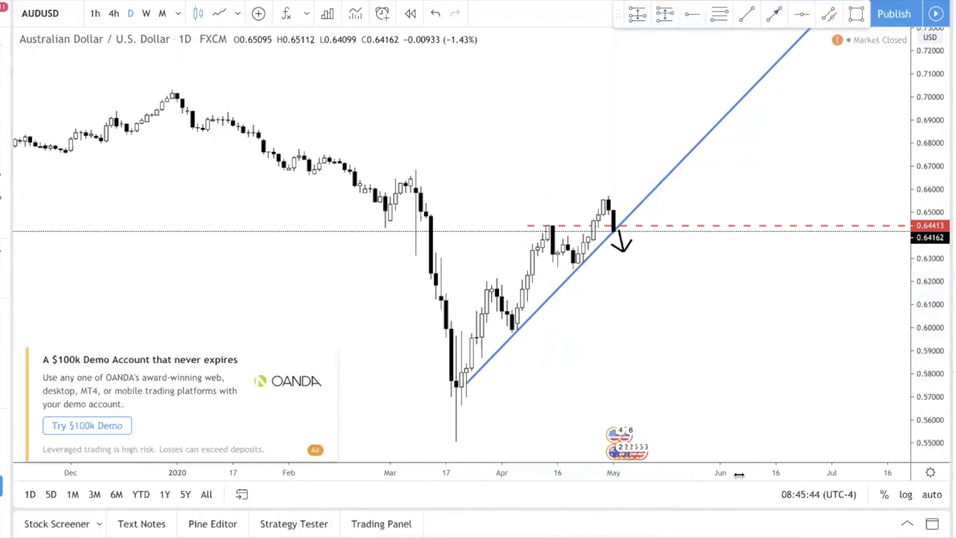
{"action": "mouse_move", "coordinate": [633, 248]}
{"action": "left_mouse_down"}
{"action": "mouse_move", "coordinate": [637, 235]}
{"action": "mouse_move", "coordinate": [645, 238]}
{"action": "left_mouse_up"}
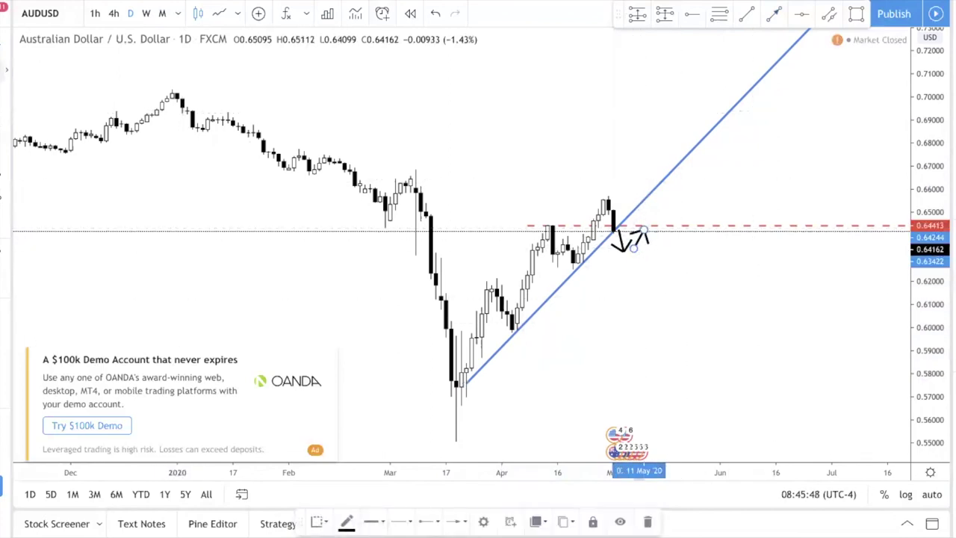
{"action": "left_click_drag", "start_coordinate": [648, 238], "coordinate": [666, 316]}
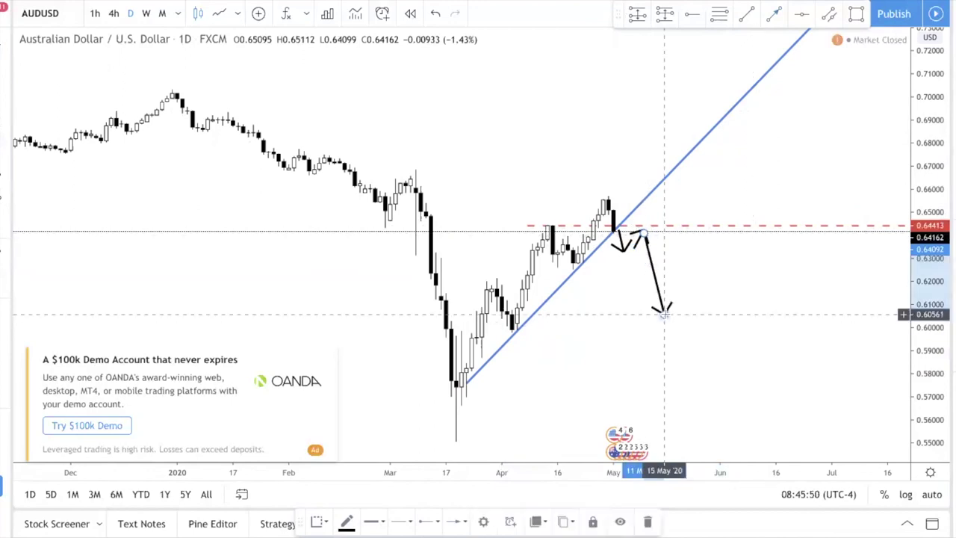
Step: Delete the drop, retest and fall projection arrows from the chart
{"action": "key", "text": "Escape"}
{"action": "left_click", "coordinate": [640, 238]}
{"action": "key", "text": "Delete"}
{"action": "left_click", "coordinate": [622, 240]}
{"action": "key", "text": "Delete"}
Step: Switch to the Forex Factory calendar and examine the high-impact events for May 4 to May 8, especially the AUD Cash Rate and RBA Rate Statement
{"action": "scroll", "coordinate": [626, 252], "scroll_direction": "down", "scroll_amount": 3}
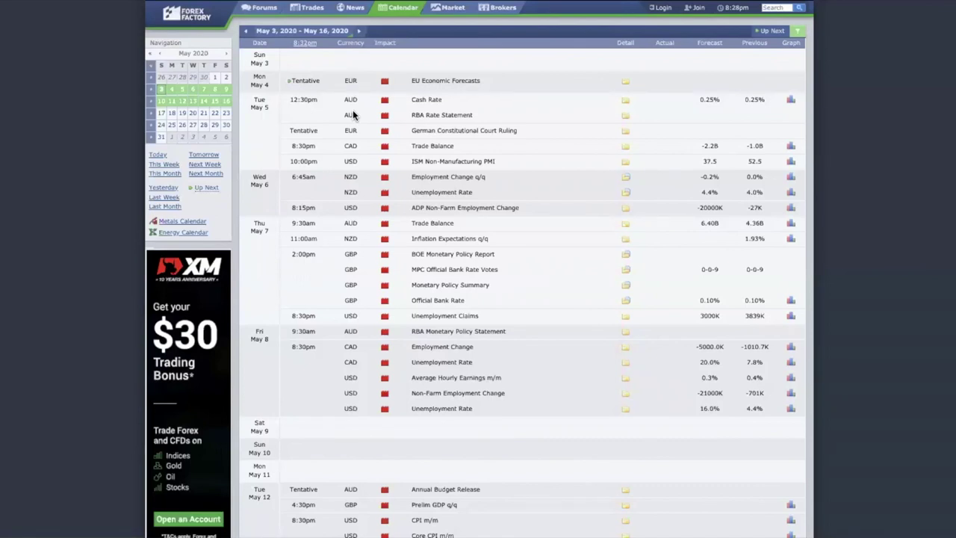
{"action": "scroll", "coordinate": [353, 110], "scroll_direction": "down", "scroll_amount": 1}
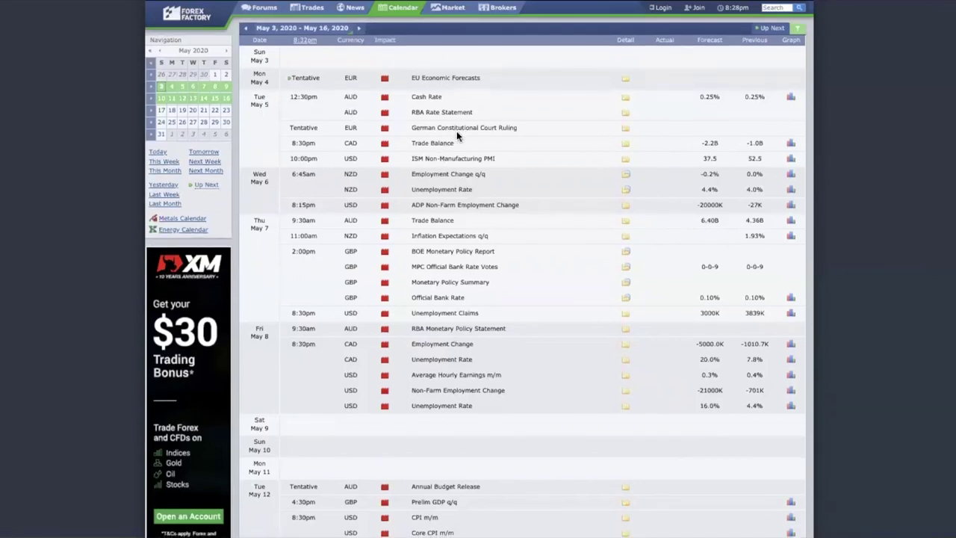
{"action": "scroll", "coordinate": [512, 389], "scroll_direction": "up", "scroll_amount": 1}
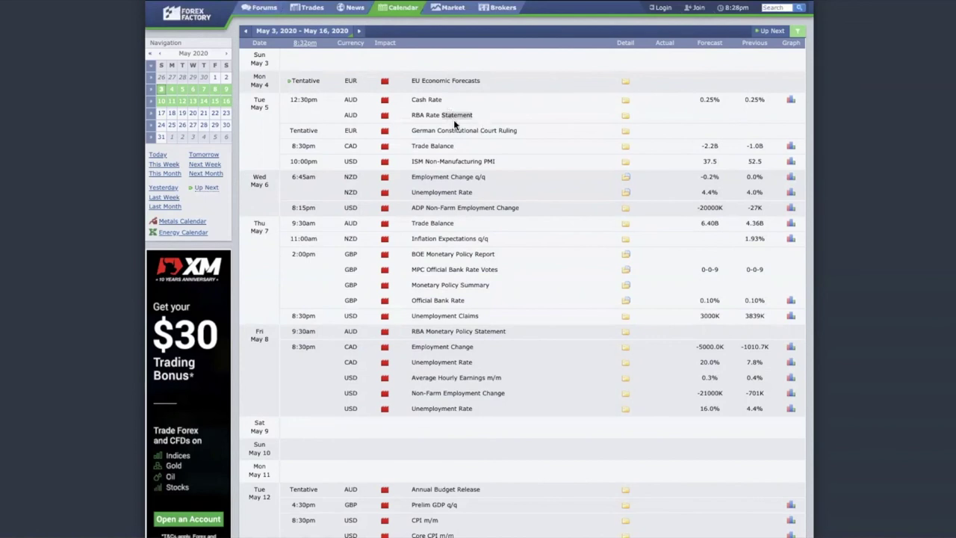
{"action": "left_click", "coordinate": [313, 101]}
{"action": "left_click_drag", "start_coordinate": [449, 95], "coordinate": [454, 243]}
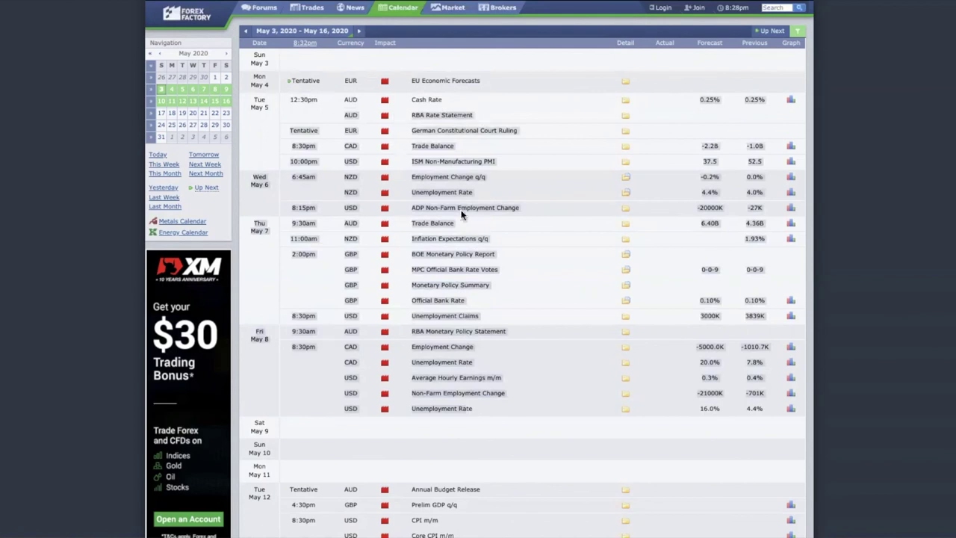
{"action": "left_click", "coordinate": [464, 183]}
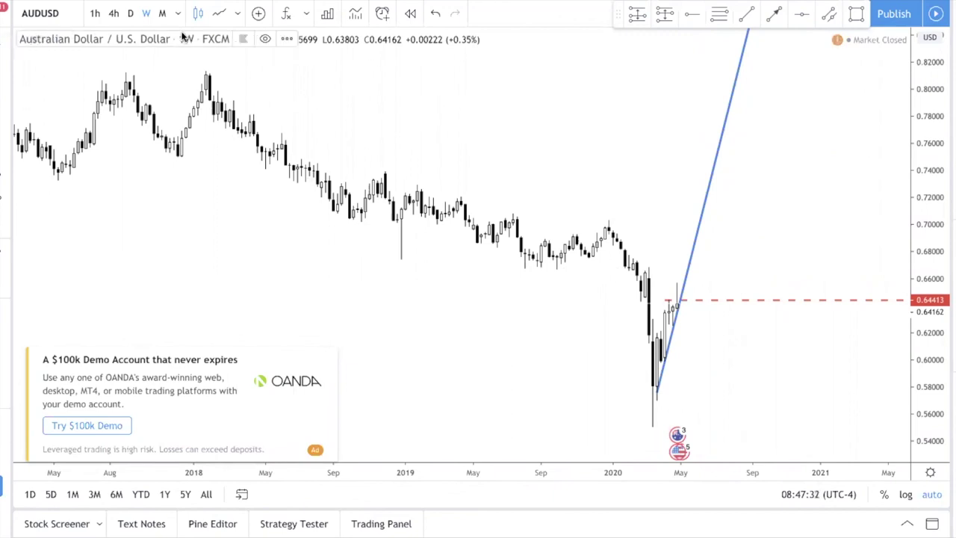
Step: Return to the AUDUSD chart in TradingView and switch it to the daily timeframe
{"action": "left_click", "coordinate": [130, 13]}
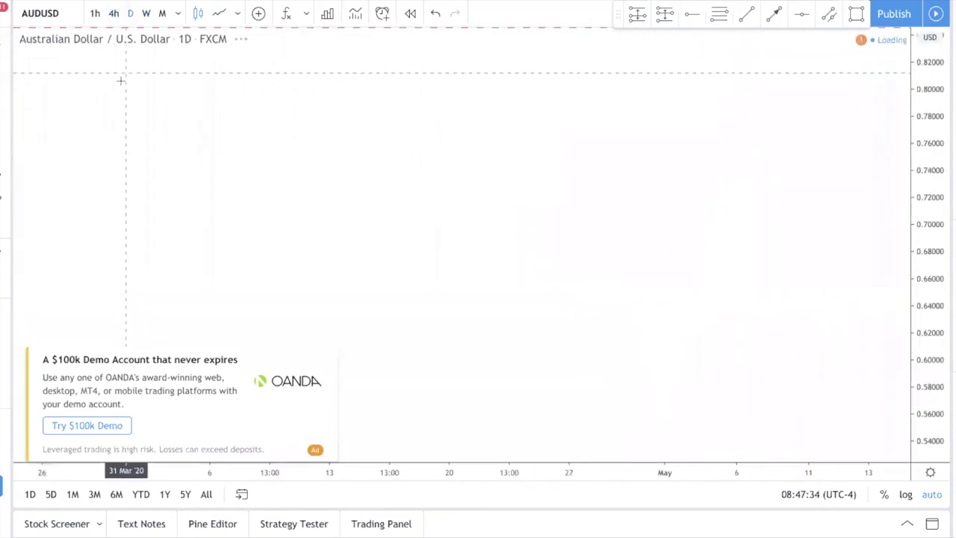